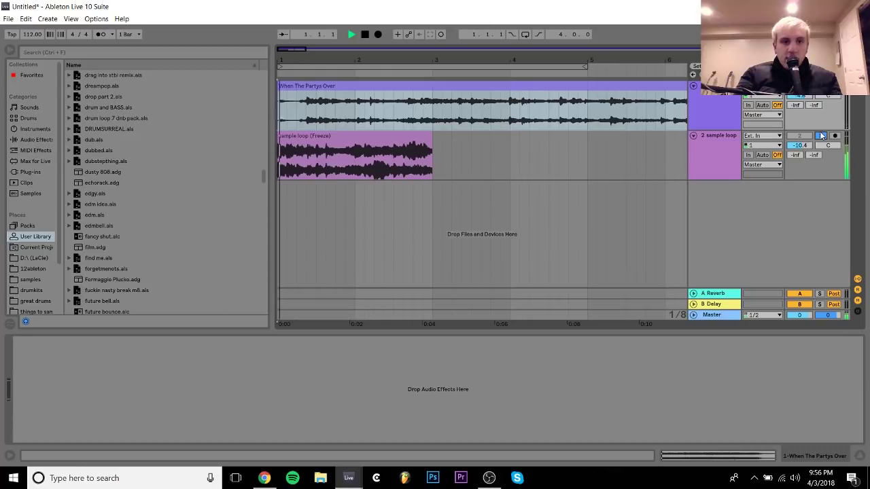
# Stop playback and turn off the solo on the sample loop track.
pyautogui.click(728, 142)
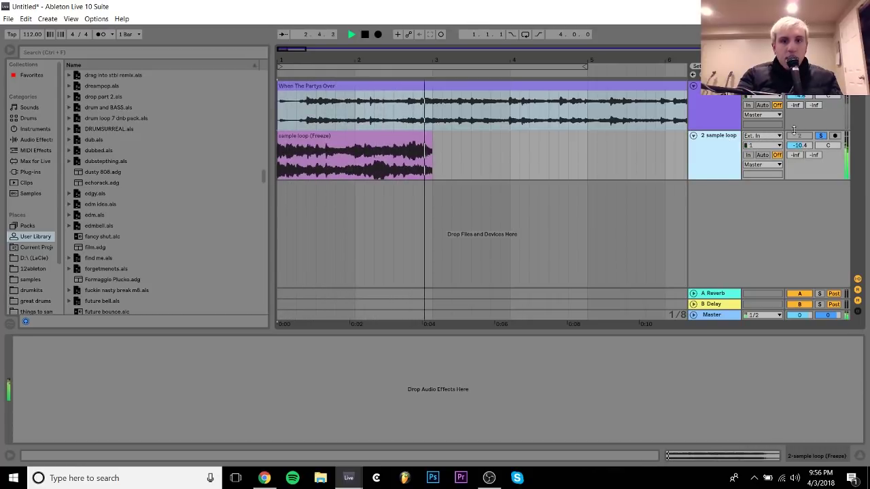
pyautogui.press('space')
pyautogui.click(821, 136)
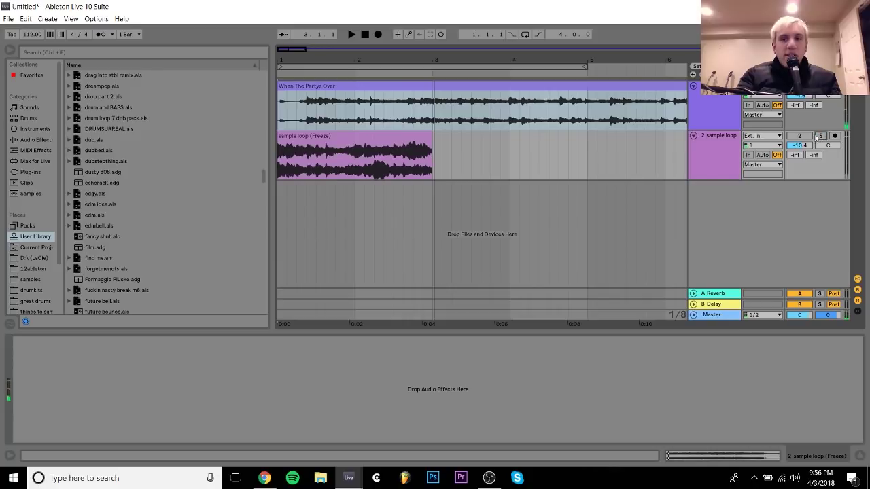
# Open the When The Partys Over clip and examine the beginning of its waveform.
pyautogui.click(712, 99)
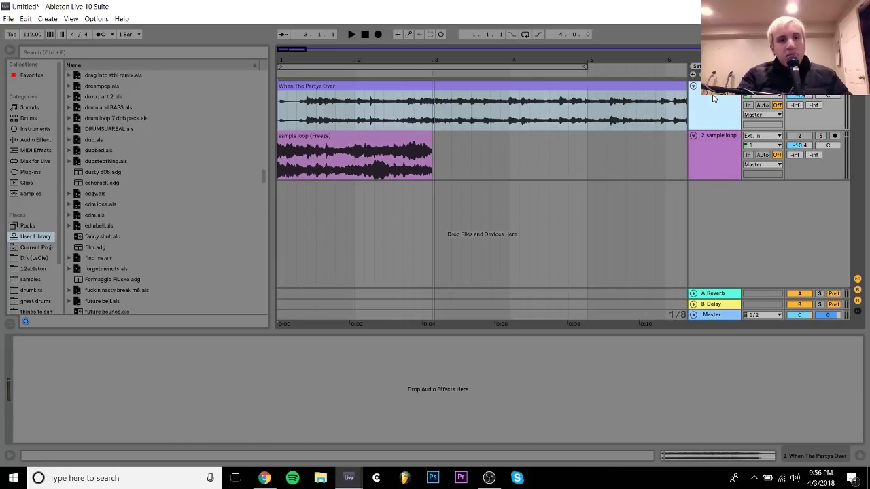
pyautogui.click(538, 113)
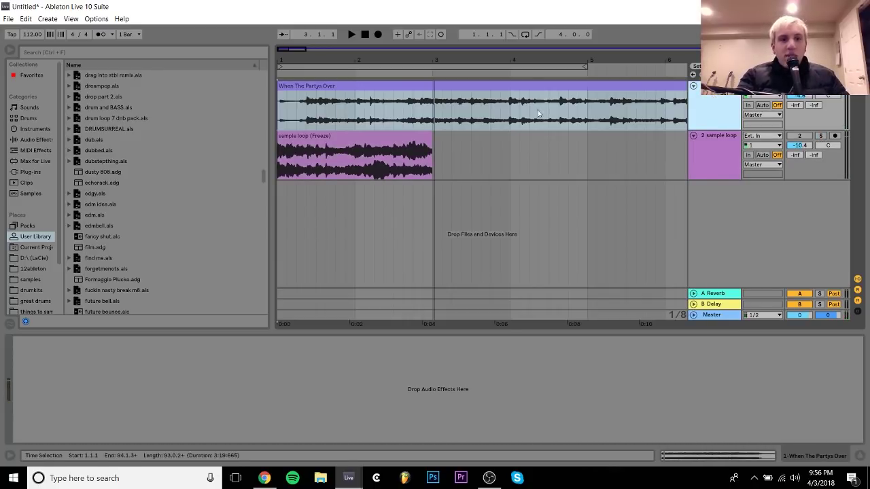
pyautogui.click(307, 119)
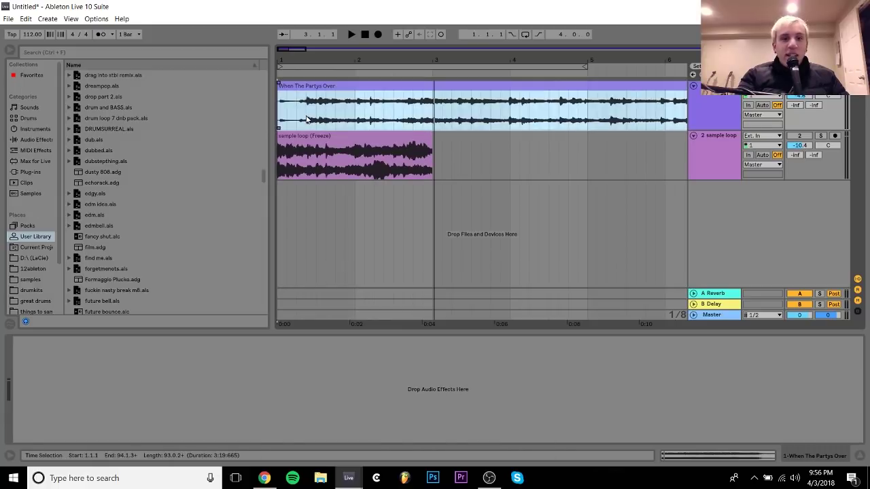
pyautogui.click(307, 119)
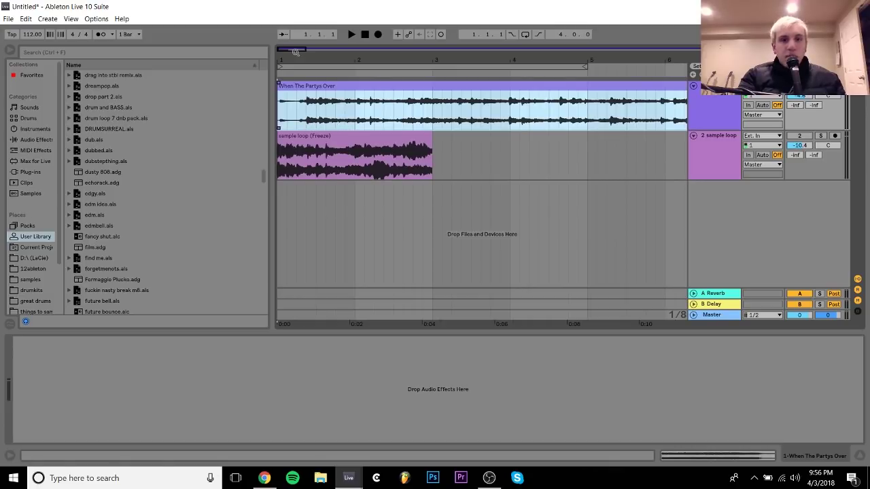
pyautogui.hotkey('ctrl', 'a')
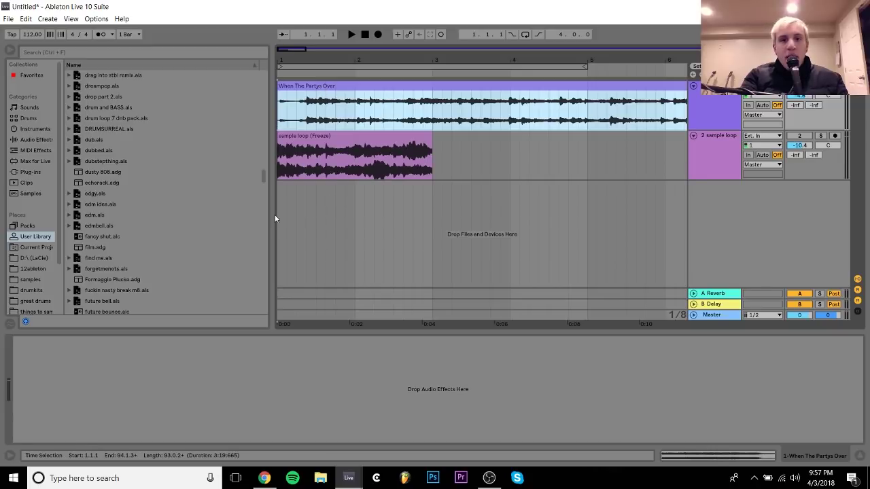
pyautogui.doubleClick(464, 87)
pyautogui.moveTo(185, 154); pyautogui.dragTo(186, 272)
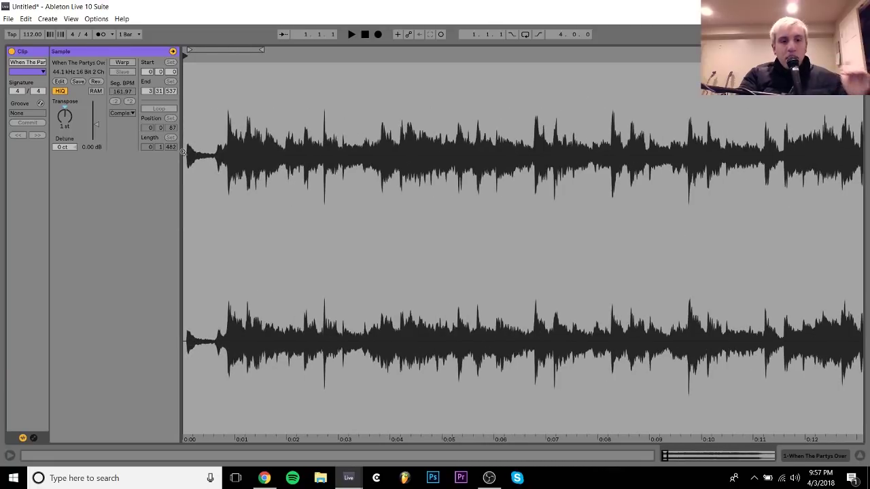
pyautogui.moveTo(197, 132); pyautogui.dragTo(197, 164)
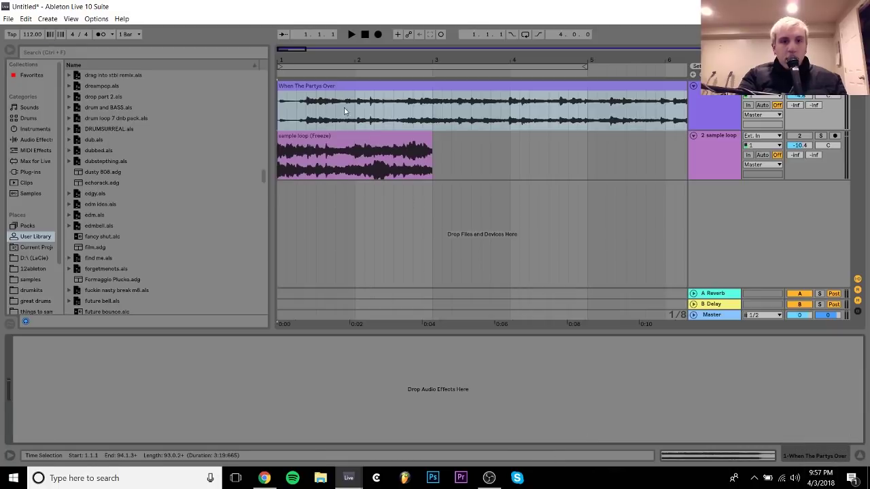
# Open the When The Partys Over clip's sample view and move its start marker to about 0:00:875, near the first loud transient.
pyautogui.click(303, 95)
pyautogui.moveTo(281, 116); pyautogui.dragTo(355, 116)
pyautogui.doubleClick(290, 88)
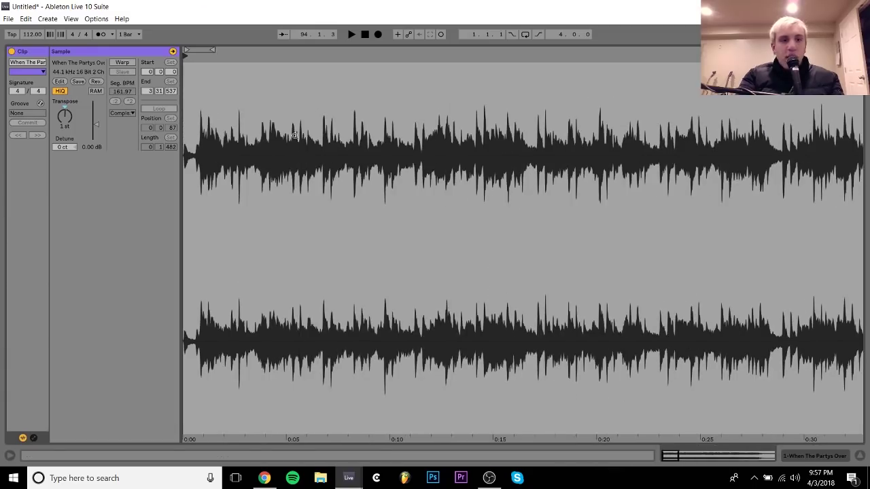
pyautogui.moveTo(224, 129); pyautogui.dragTo(526, 129)
pyautogui.moveTo(341, 113); pyautogui.dragTo(373, 113)
pyautogui.moveTo(184, 56)
pyautogui.mouseDown()
pyautogui.moveTo(349, 55)
pyautogui.moveTo(349, 92)
pyautogui.mouseUp()
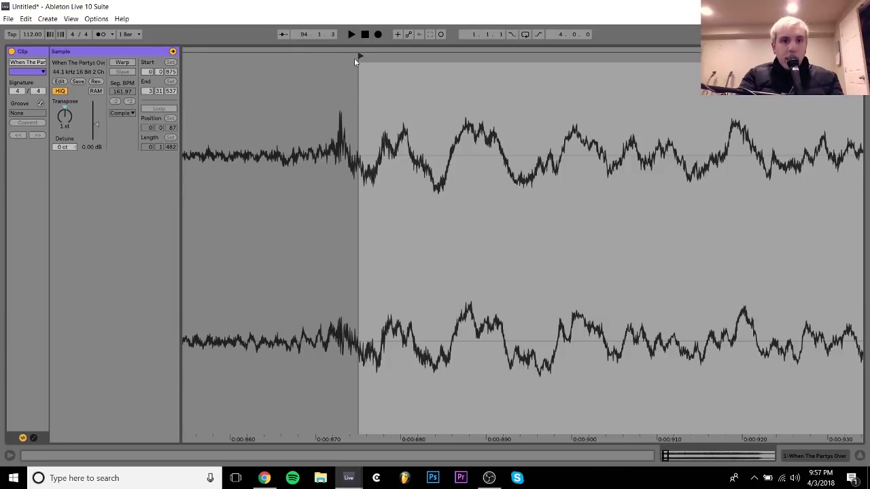
# Fine-tune the clip's start marker to 0:00:871, just before the first transient, and set its transpose to 0 st.
pyautogui.moveTo(360, 54)
pyautogui.mouseDown()
pyautogui.moveTo(324, 55)
pyautogui.moveTo(334, 55)
pyautogui.mouseUp()
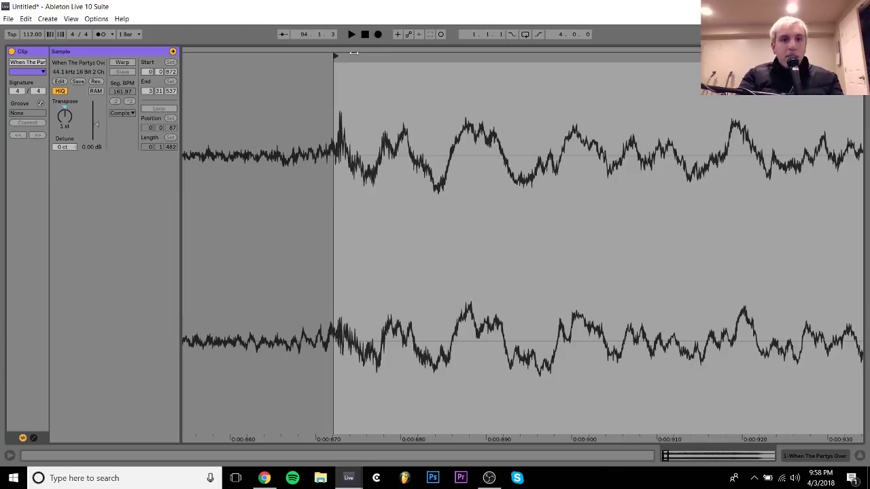
pyautogui.moveTo(332, 56); pyautogui.dragTo(328, 56)
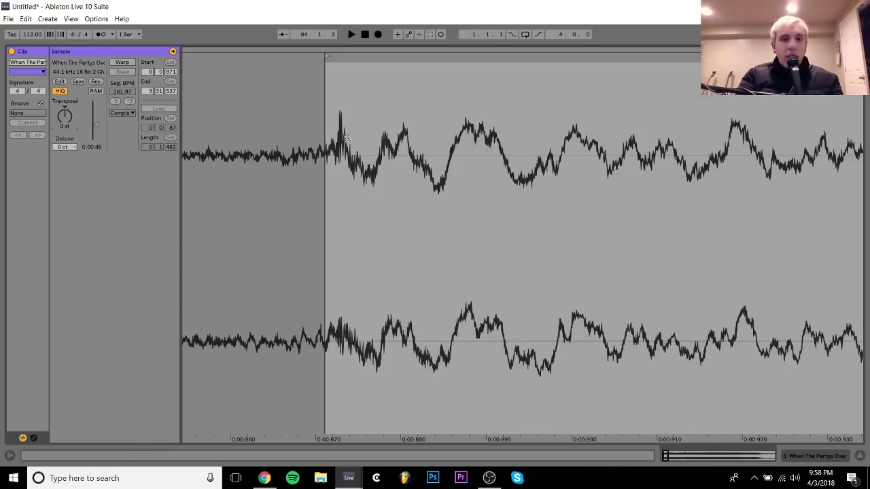
pyautogui.moveTo(344, 156); pyautogui.dragTo(344, 180)
pyautogui.moveTo(436, 156)
pyautogui.mouseDown()
pyautogui.moveTo(446, 165)
pyautogui.moveTo(416, 151)
pyautogui.moveTo(467, 159)
pyautogui.mouseUp()
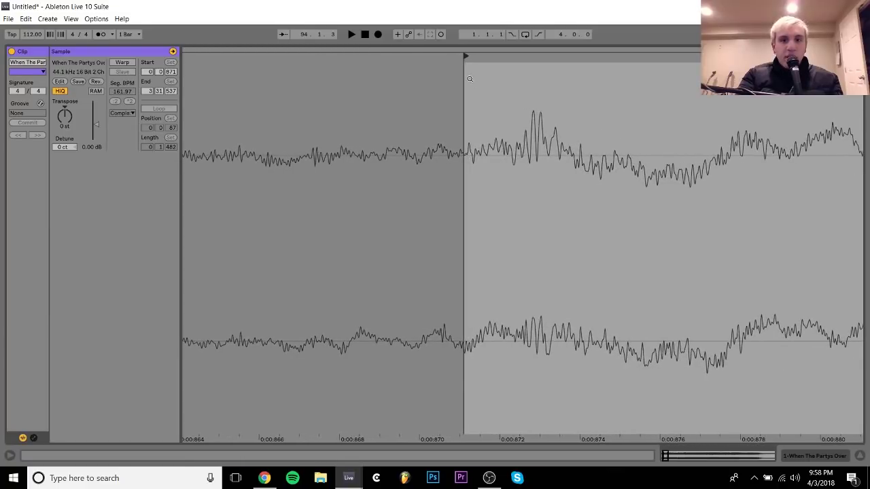
pyautogui.moveTo(461, 55); pyautogui.dragTo(457, 56)
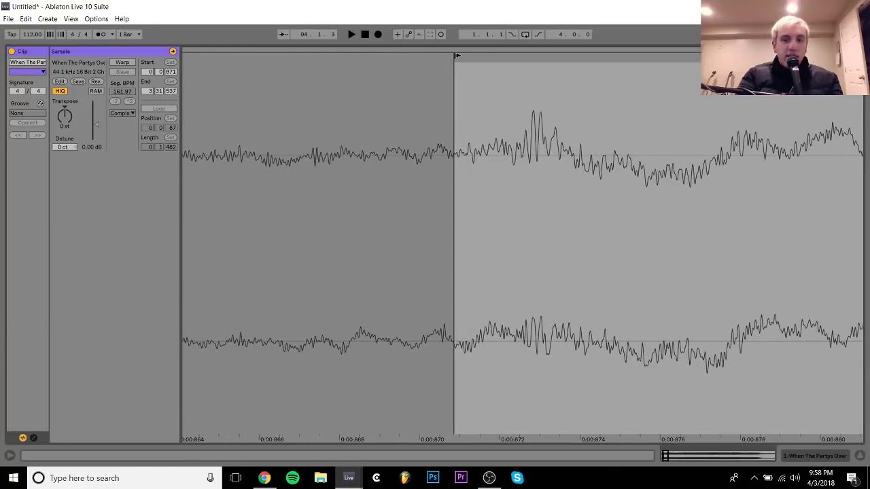
# Play the clip briefly from its new start point, then return to the full arrangement with the clip view hidden.
pyautogui.moveTo(515, 153); pyautogui.dragTo(445, 152)
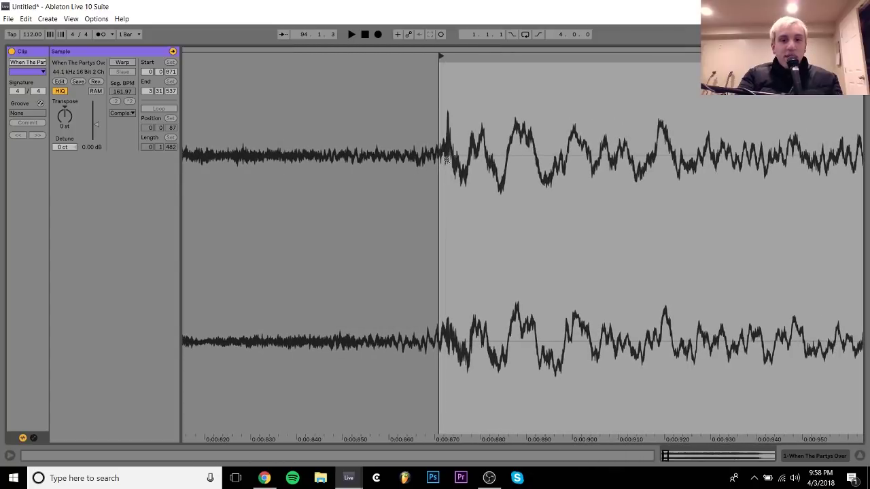
pyautogui.moveTo(449, 255); pyautogui.dragTo(185, 240)
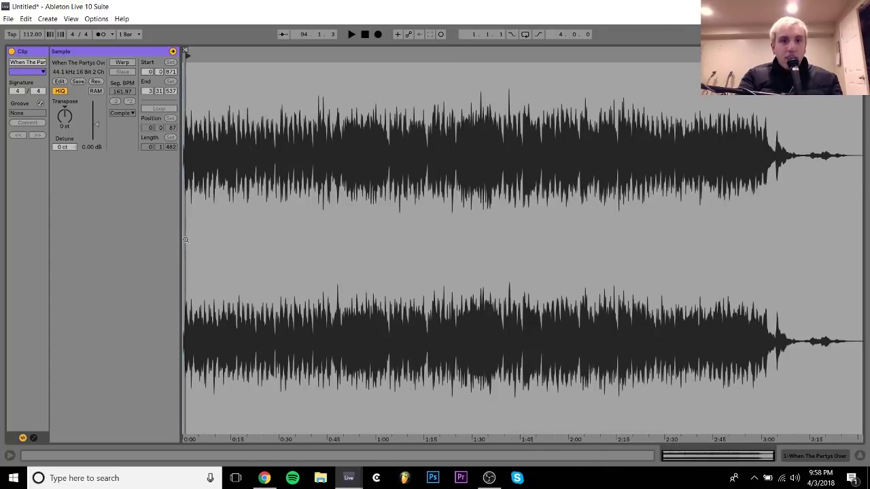
pyautogui.press('space')
pyautogui.press('space')
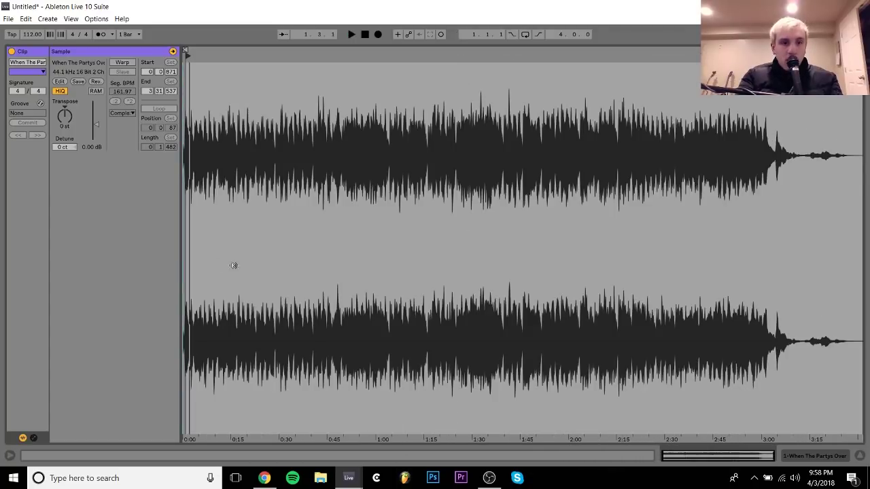
pyautogui.click(860, 457)
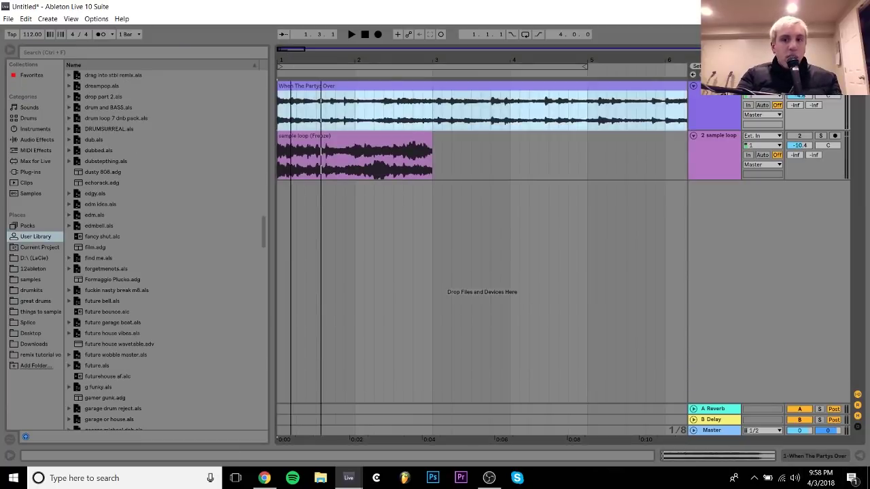
pyautogui.moveTo(291, 60); pyautogui.dragTo(290, 52)
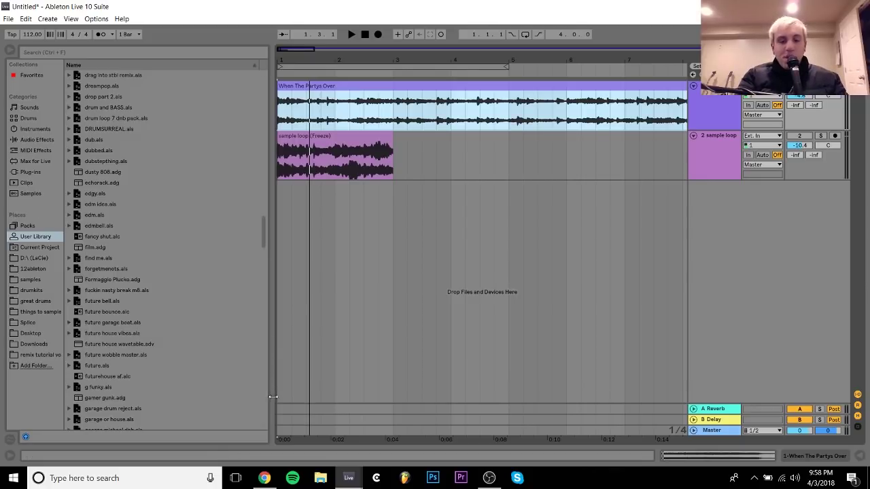
# Switch to Chrome and search SongKeyBPM for "when the party's over".
pyautogui.moveTo(265, 476)
pyautogui.click(292, 425)
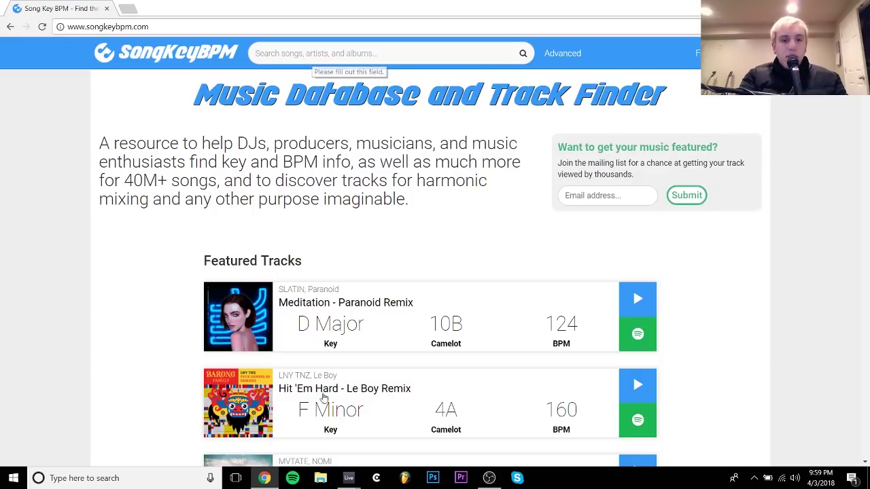
pyautogui.moveTo(349, 478)
pyautogui.click(289, 442)
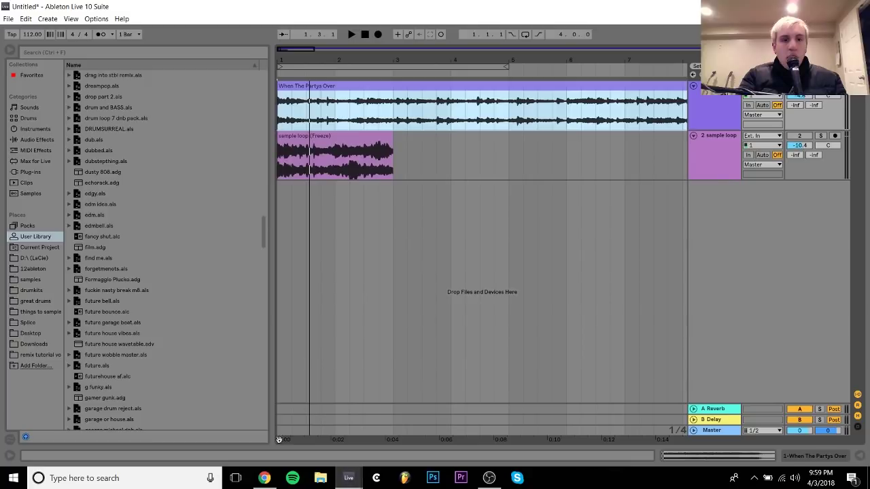
pyautogui.click(264, 478)
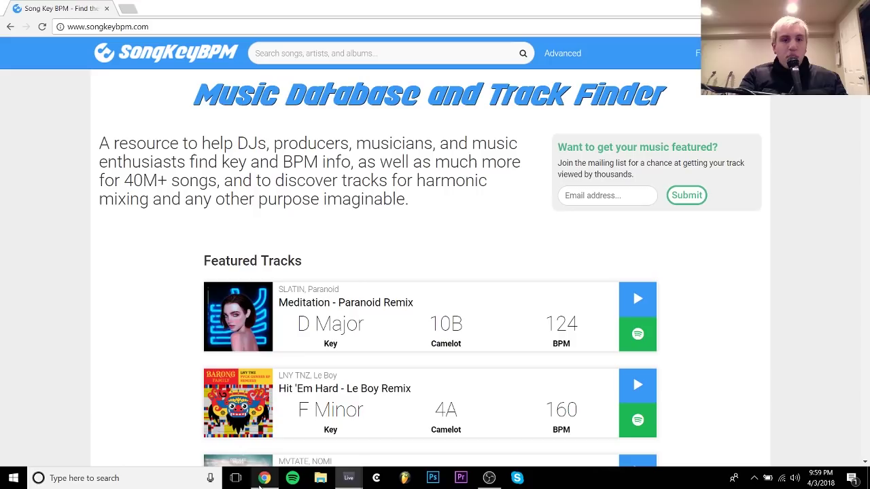
pyautogui.click(283, 54)
pyautogui.write('when')
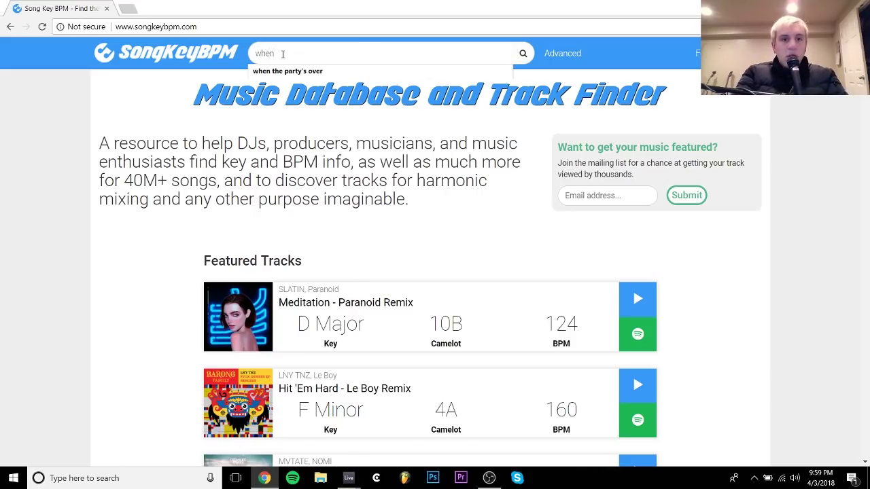
pyautogui.press('Down')
pyautogui.press('Return')
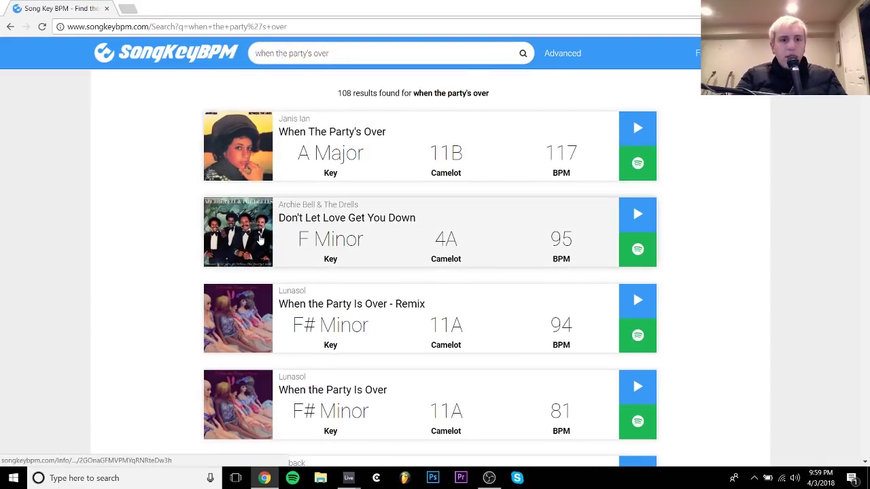
# Open the search result for Alexander O'Neal's When The Party's Over to view its key and BPM.
pyautogui.scroll(-2, 106, 367)
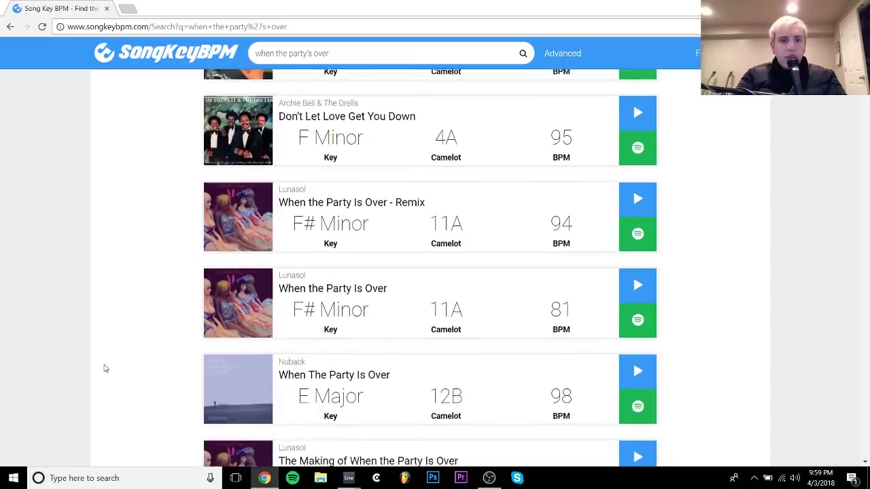
pyautogui.scroll(-4, 105, 367)
pyautogui.click(353, 270)
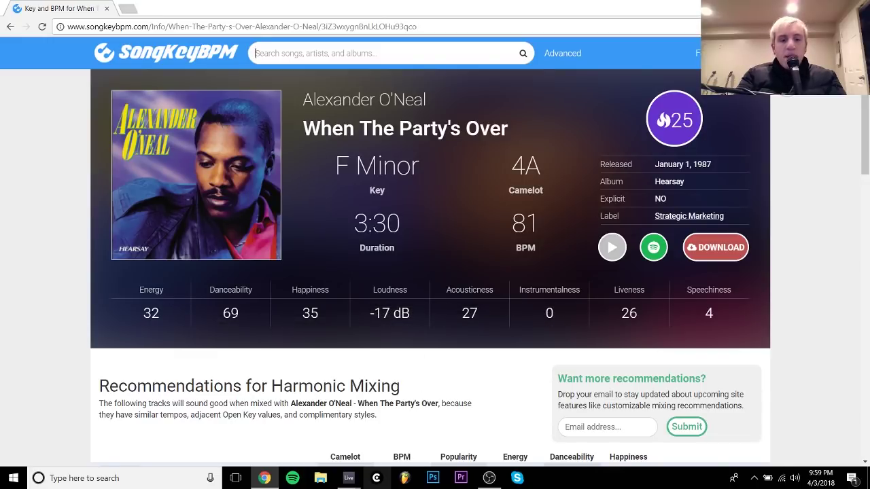
# Switch back to the Ableton Live project containing the song and set the project tempo to 81 BPM.
pyautogui.moveTo(349, 477)
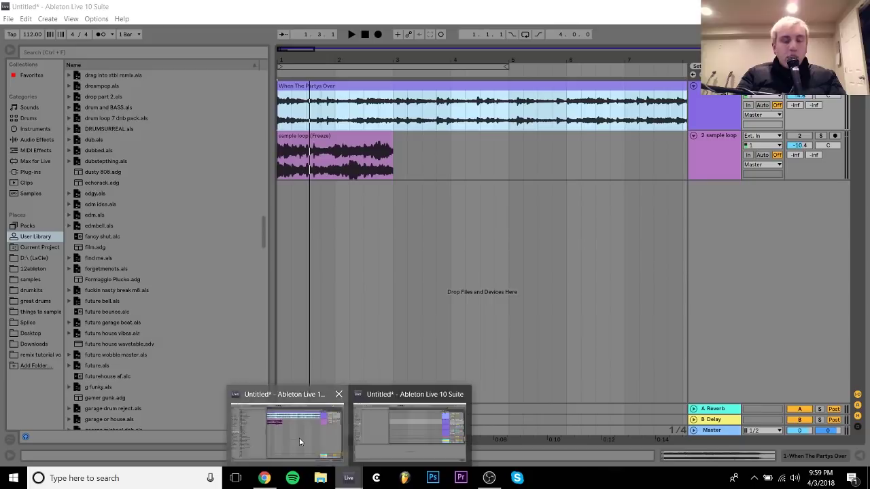
pyautogui.click(299, 438)
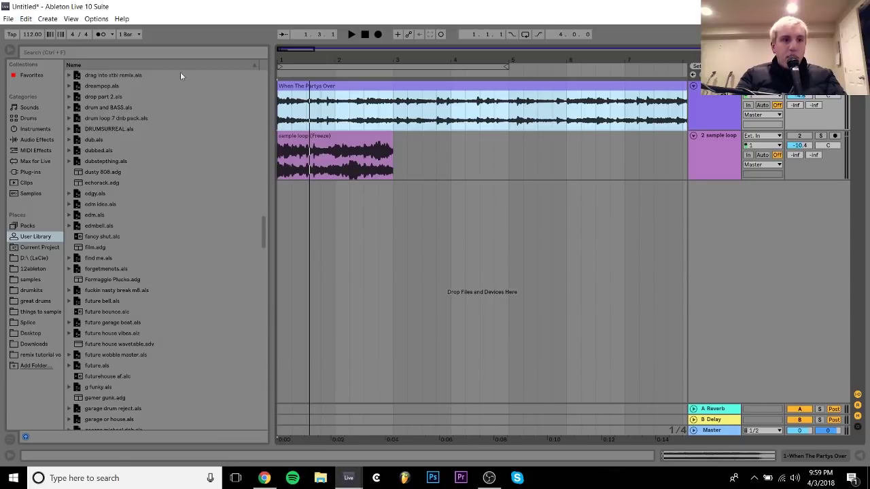
pyautogui.doubleClick(312, 91)
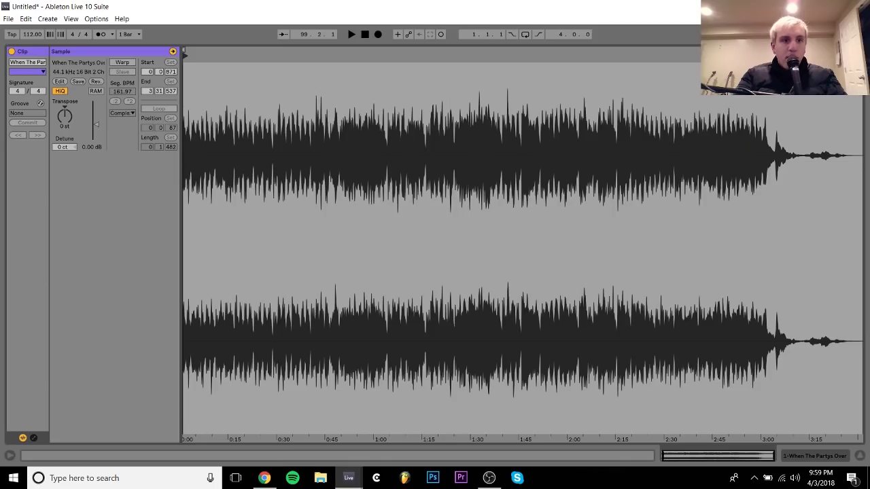
pyautogui.moveTo(241, 134); pyautogui.dragTo(298, 181)
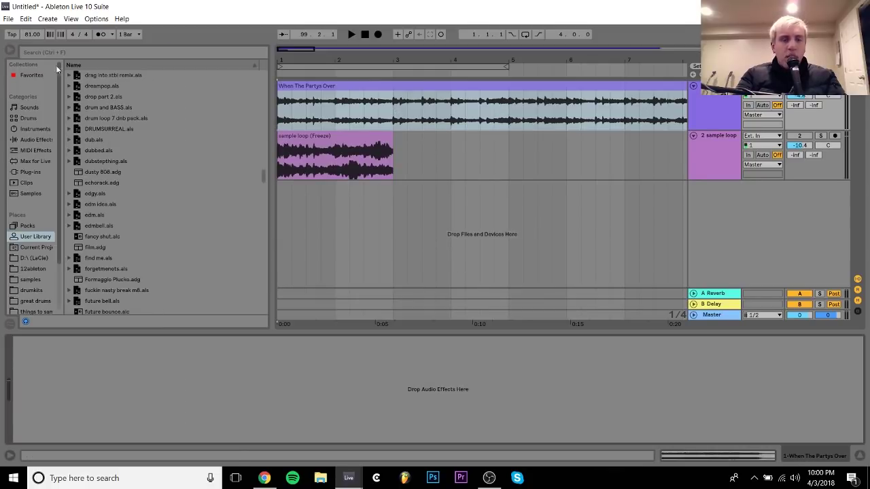
# Turn on the metronome and play the song from the start to check its timing against the beat.
pyautogui.click(102, 38)
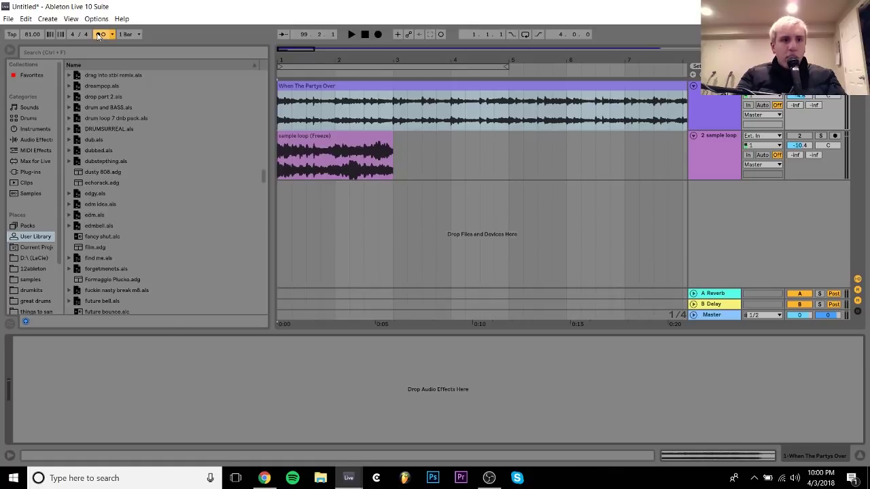
pyautogui.press('space')
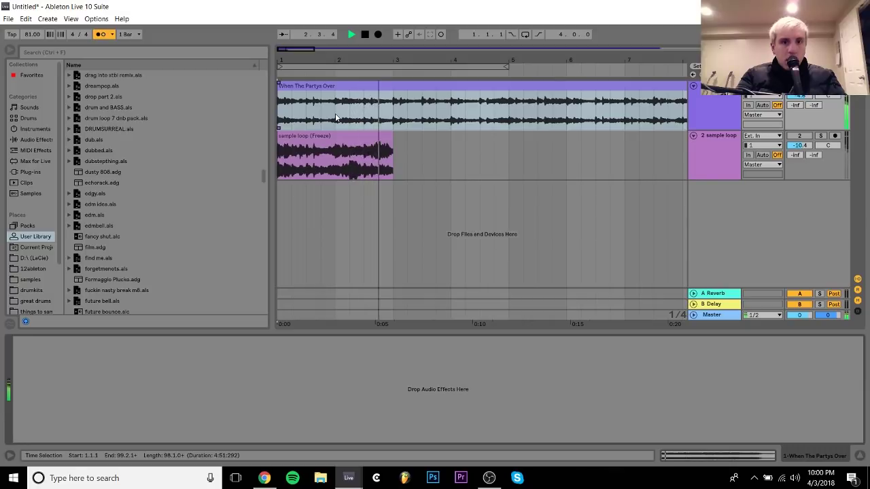
pyautogui.press('space')
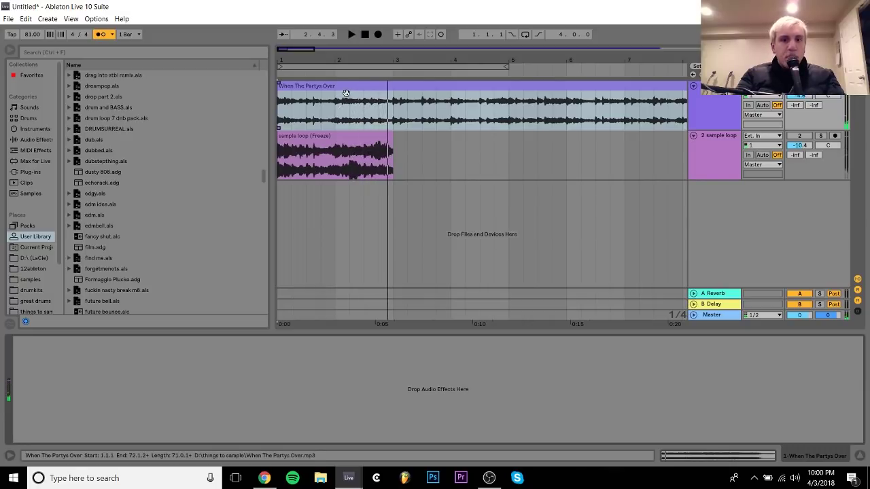
# Select the first two bars of the When The Partys Over clip and turn off the metronome.
pyautogui.click(392, 110)
pyautogui.moveTo(392, 110); pyautogui.dragTo(277, 110)
pyautogui.click(102, 36)
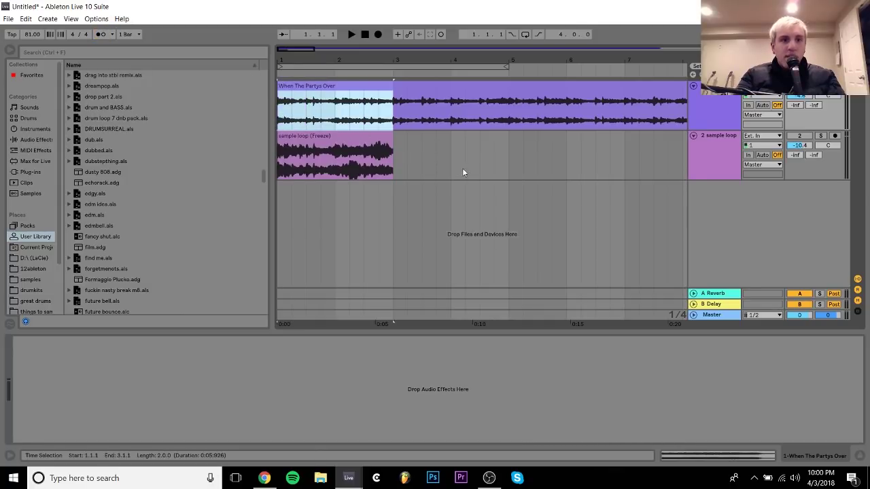
# Turn on warping for the When The Partys Over clip and close its sample editor.
pyautogui.doubleClick(365, 89)
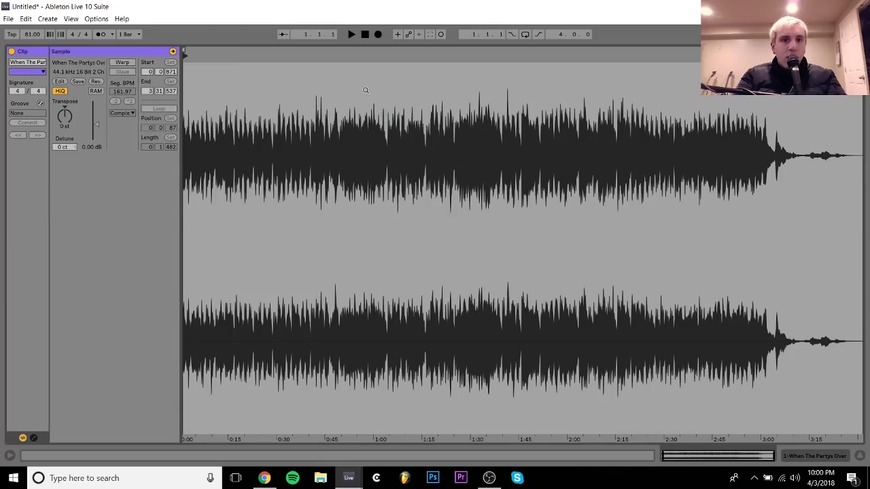
pyautogui.click(121, 63)
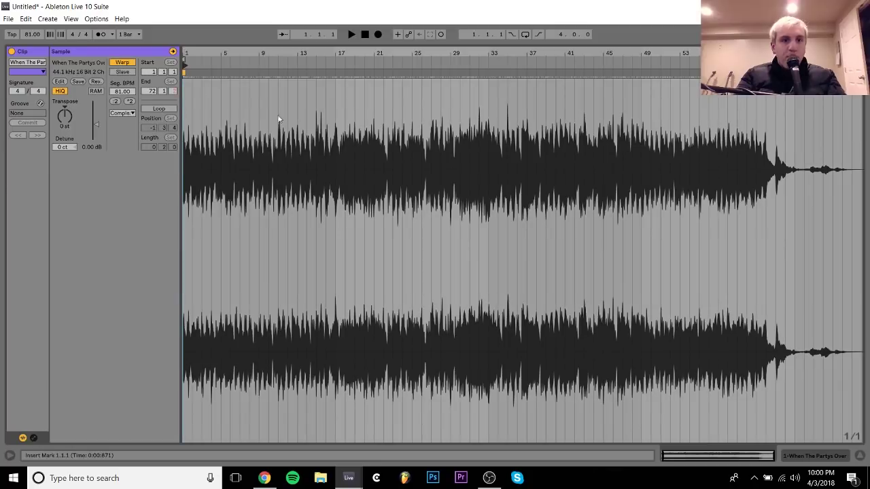
pyautogui.click(801, 457)
# Test the warped song at 120 BPM against the metronome, undo the tempo change and turn the metronome off.
pyautogui.moveTo(31, 35); pyautogui.dragTo(31, 17)
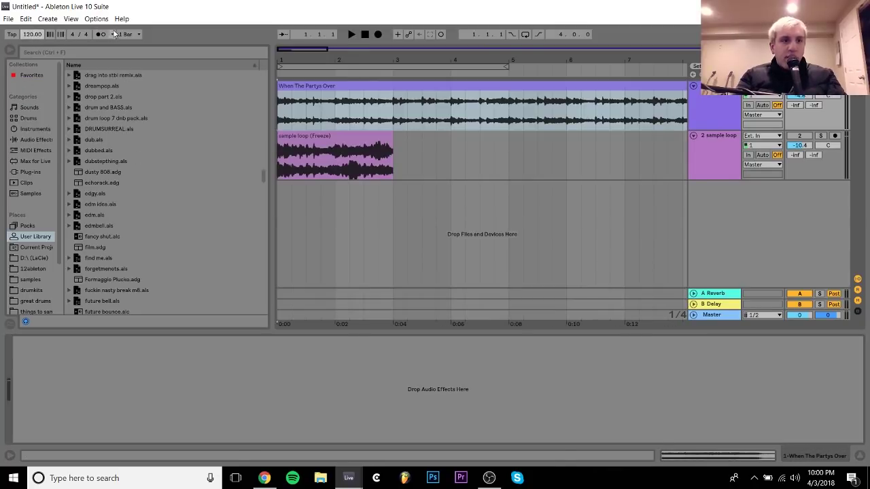
pyautogui.click(97, 34)
pyautogui.press('space')
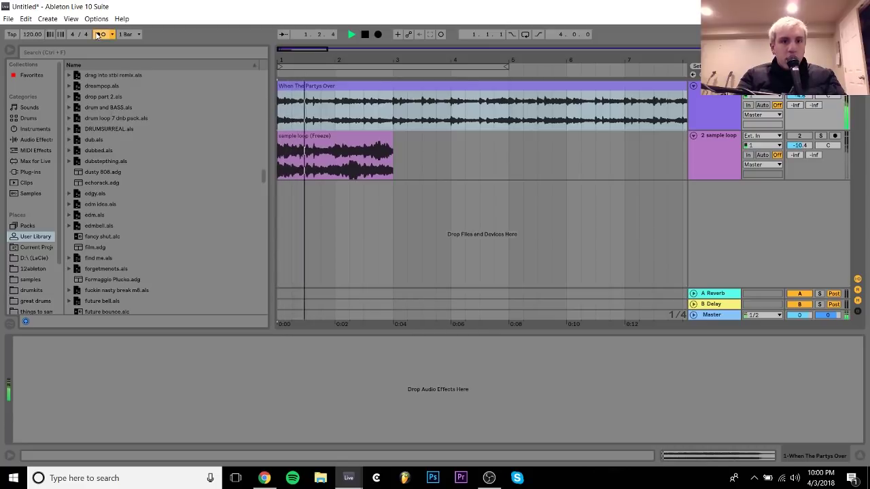
pyautogui.hotkey('ctrl', 'z')
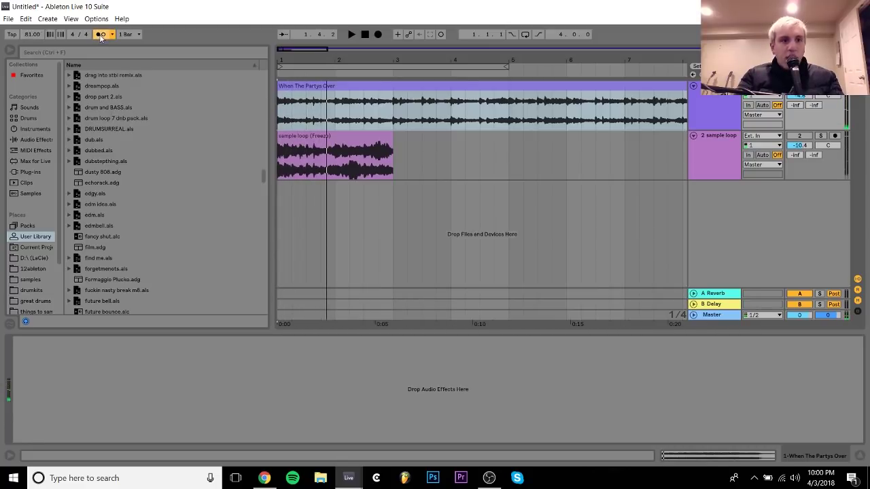
pyautogui.click(100, 35)
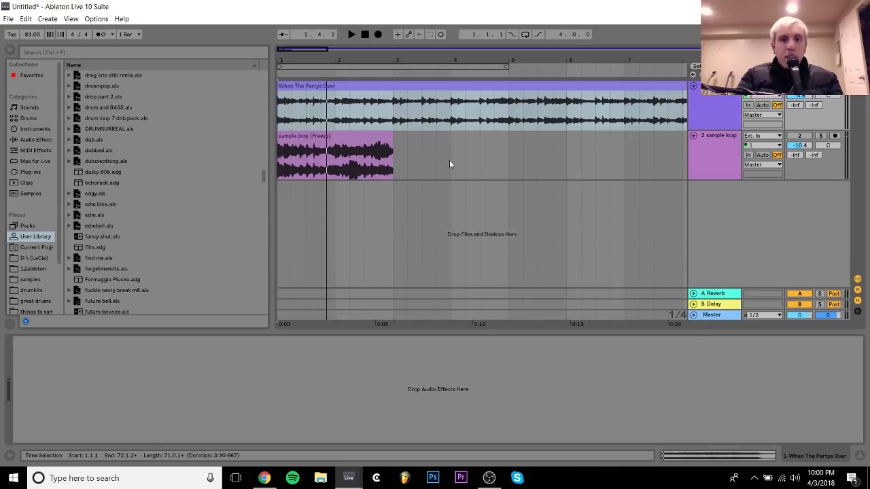
# Play the beginning of the When The Partys Over clip briefly to hear the section chosen for the loop.
pyautogui.click(394, 114)
pyautogui.click(394, 114)
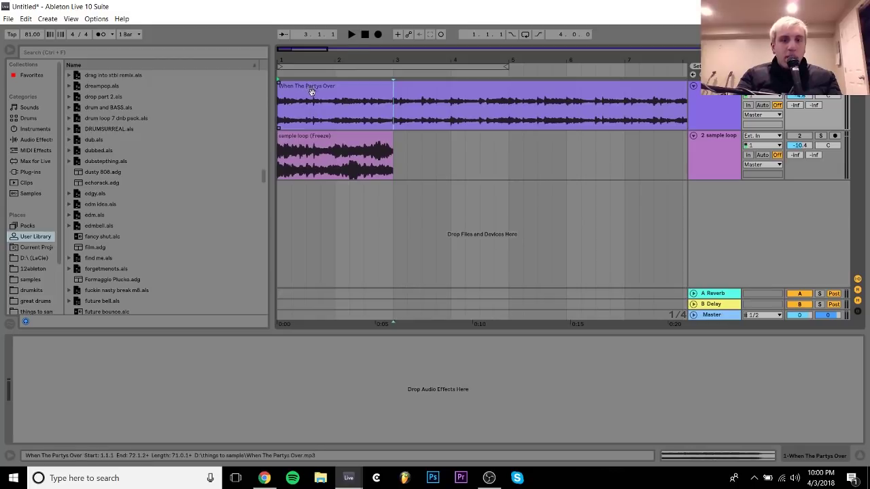
pyautogui.click(378, 96)
pyautogui.press('space')
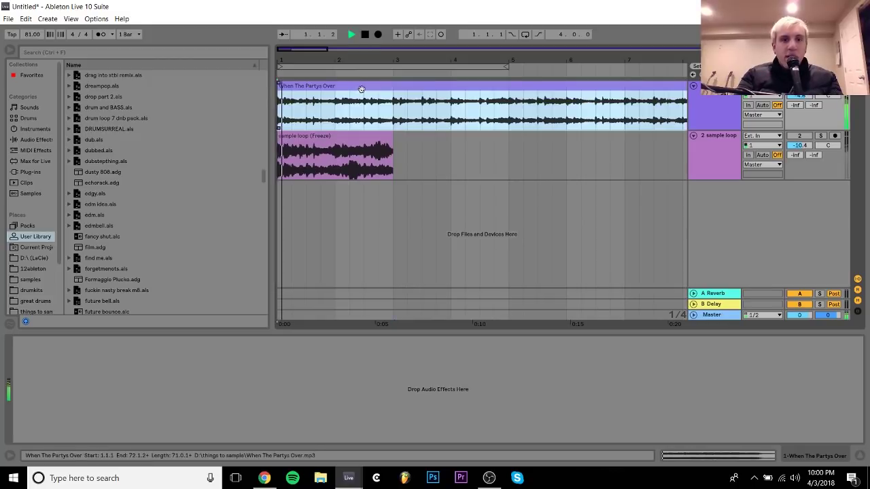
pyautogui.press('space')
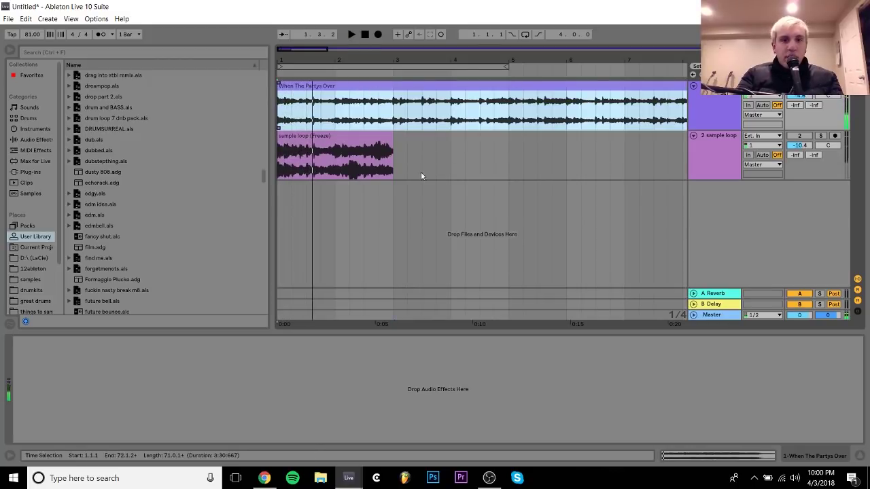
# Trim the When The Partys Over clip to its first two bars by splitting at bar 3, and loop those bars.
pyautogui.click(394, 110)
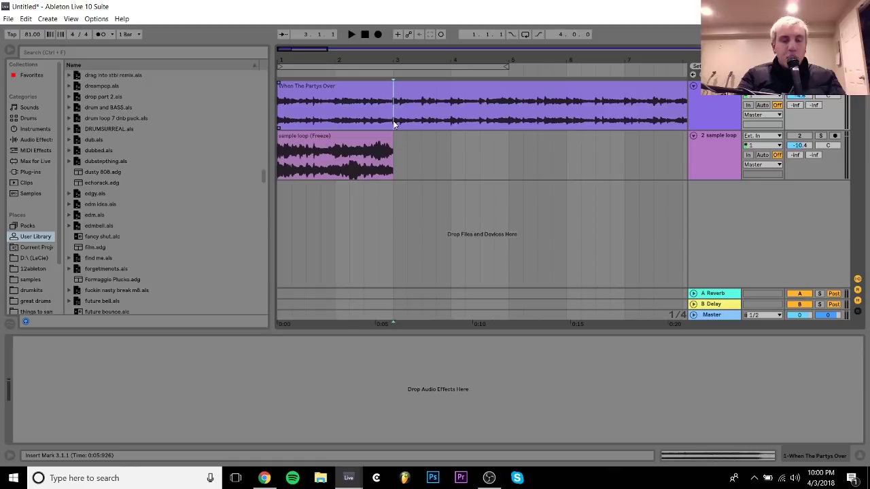
pyautogui.hotkey('ctrl', 'e')
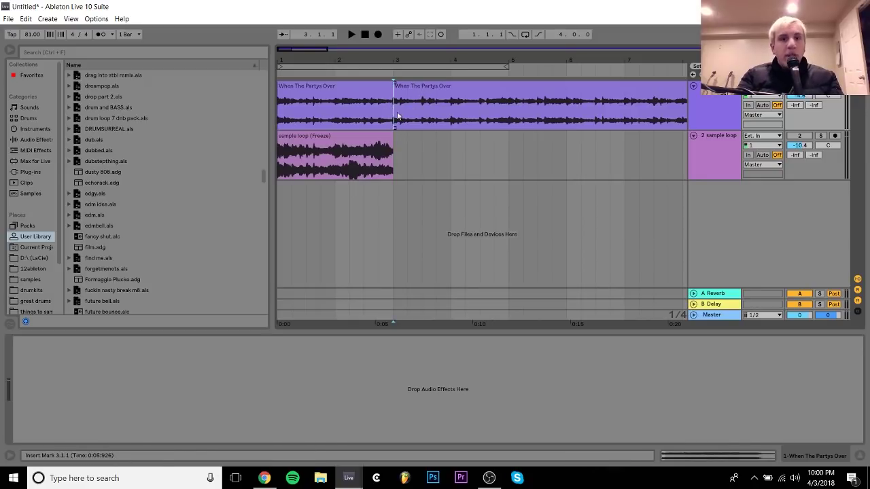
pyautogui.click(419, 83)
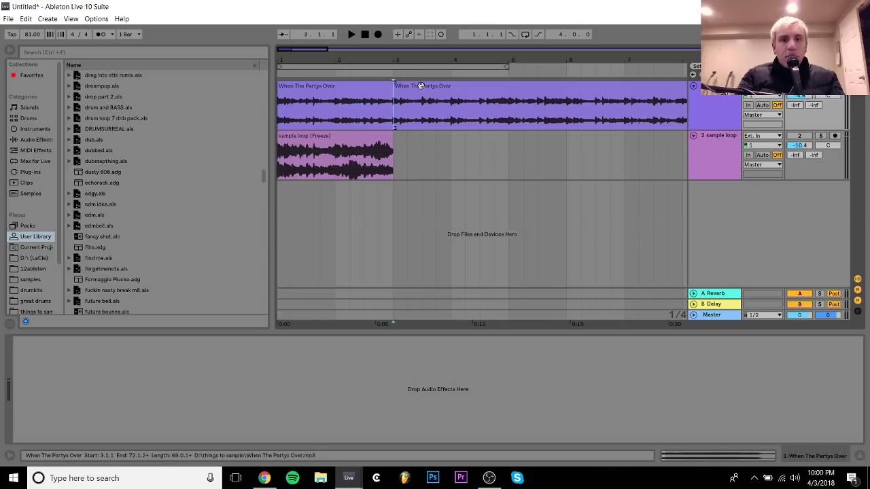
pyautogui.press('Delete')
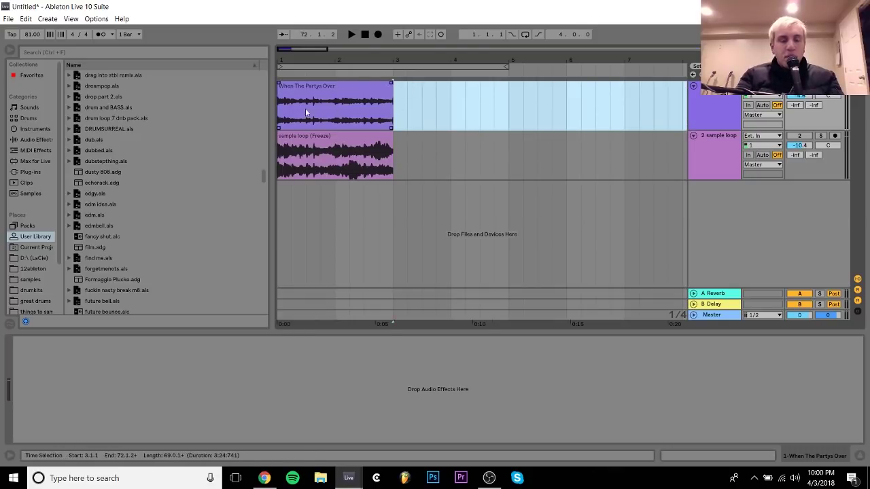
pyautogui.click(340, 91)
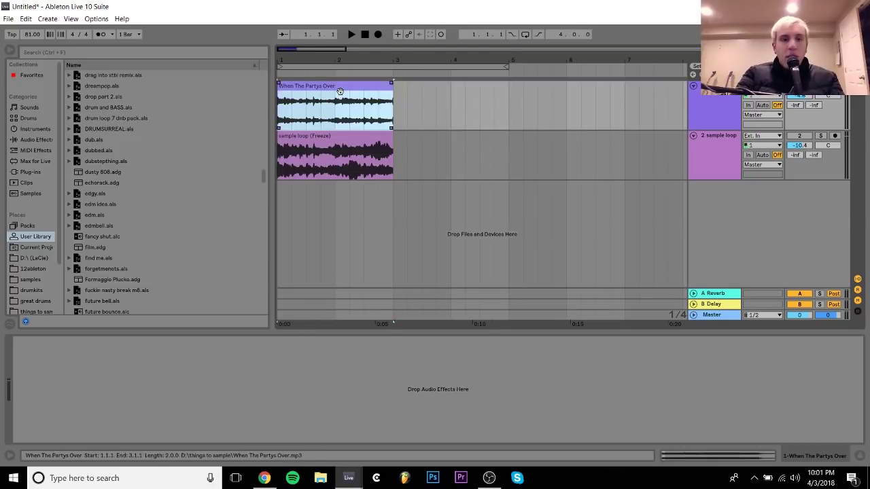
pyautogui.hotkey('ctrl', 'l')
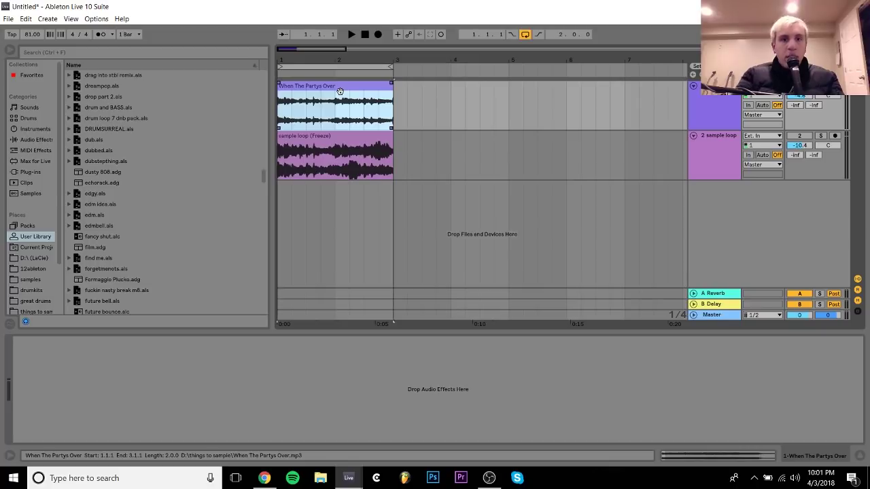
# Align the transient at the end of the trimmed clip with bar 3 and fix it there with a warp marker.
pyautogui.doubleClick(354, 90)
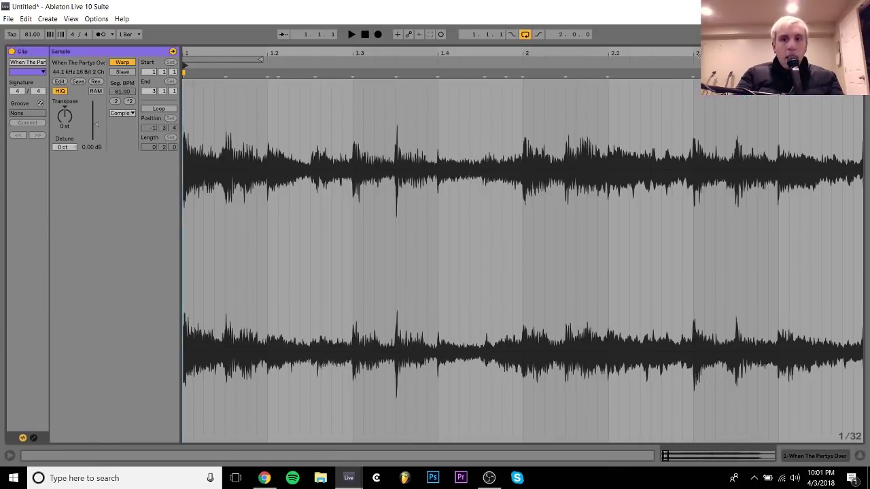
pyautogui.moveTo(695, 56)
pyautogui.mouseDown()
pyautogui.moveTo(577, 57)
pyautogui.moveTo(636, 61)
pyautogui.moveTo(617, 70)
pyautogui.mouseUp()
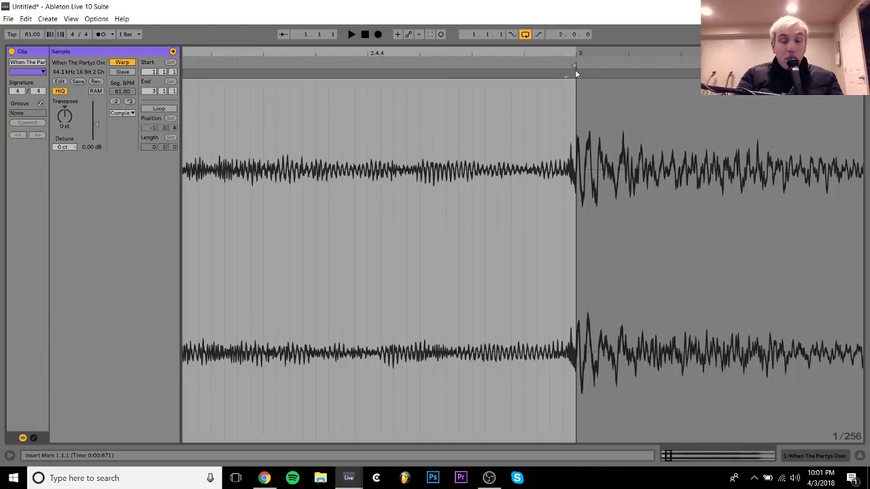
pyautogui.moveTo(567, 75)
pyautogui.mouseDown()
pyautogui.moveTo(576, 73)
pyautogui.moveTo(537, 54)
pyautogui.moveTo(668, 21)
pyautogui.moveTo(223, 23)
pyautogui.moveTo(233, 87)
pyautogui.moveTo(219, 60)
pyautogui.mouseUp()
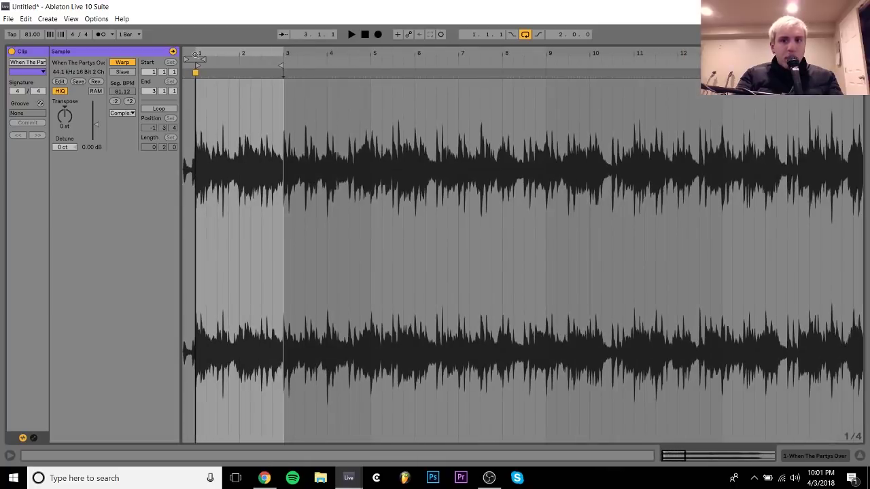
pyautogui.doubleClick(283, 74)
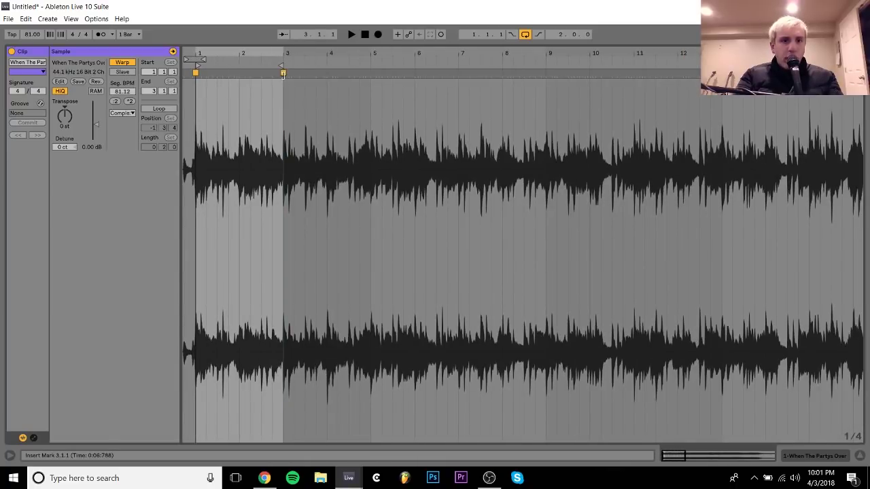
pyautogui.moveTo(229, 54)
pyautogui.mouseDown()
pyautogui.moveTo(229, 82)
pyautogui.moveTo(341, 81)
pyautogui.mouseUp()
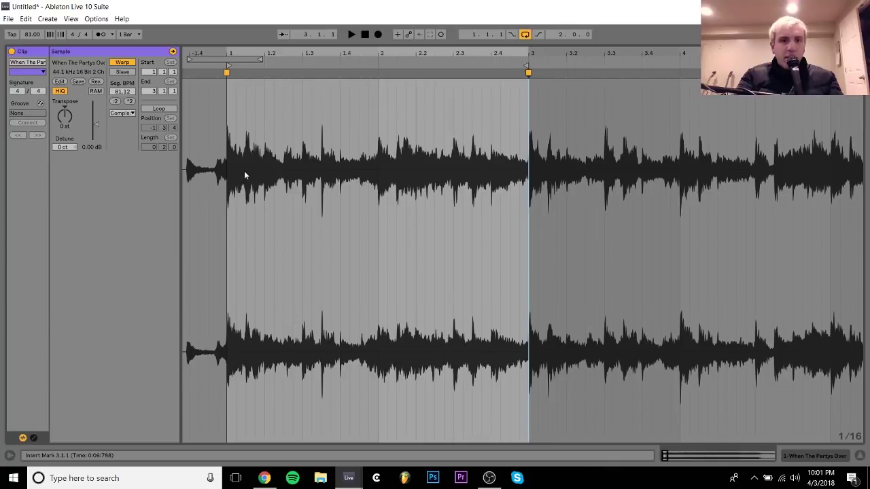
pyautogui.click(819, 455)
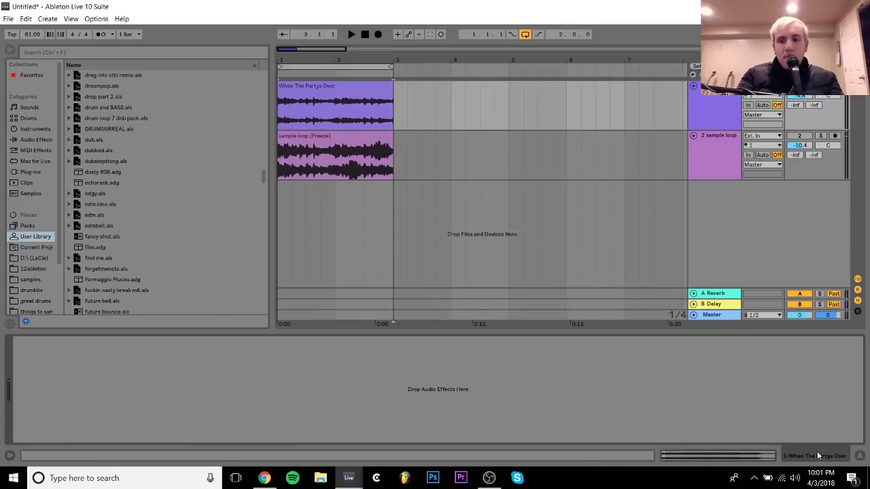
# Set the project tempo to 112 BPM.
pyautogui.click(331, 89)
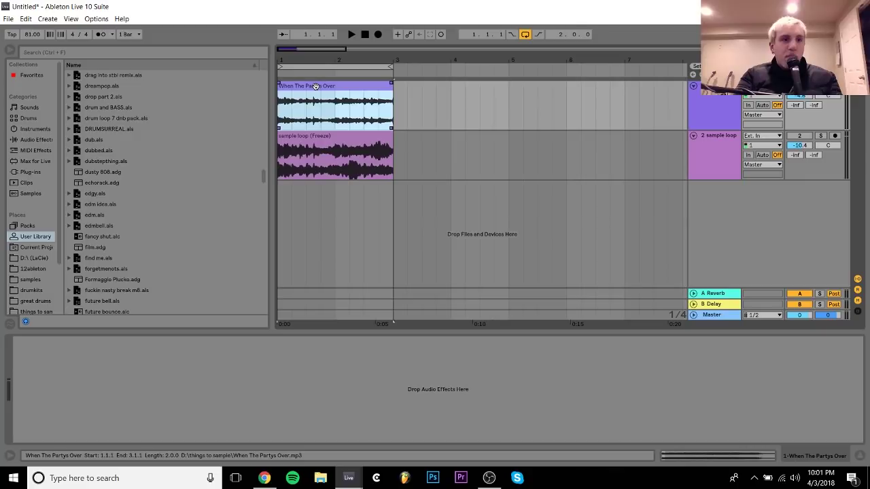
pyautogui.click(34, 38)
pyautogui.write('11')
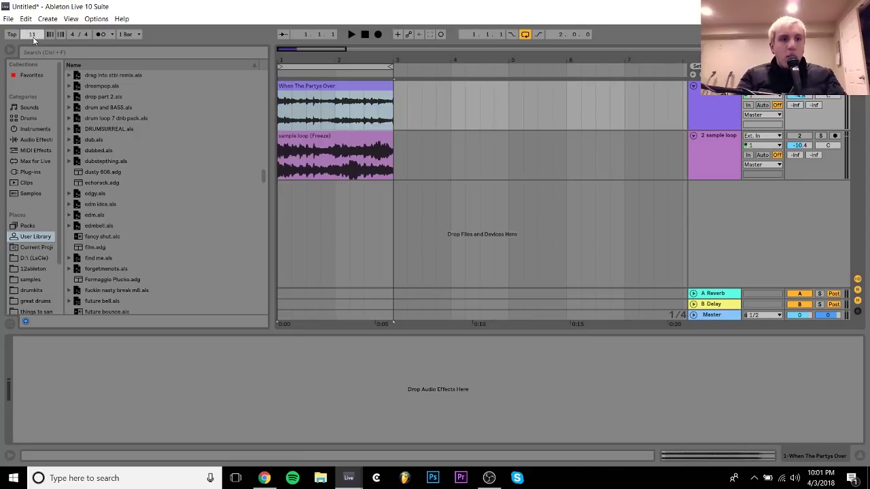
pyautogui.write('2')
pyautogui.press('Return')
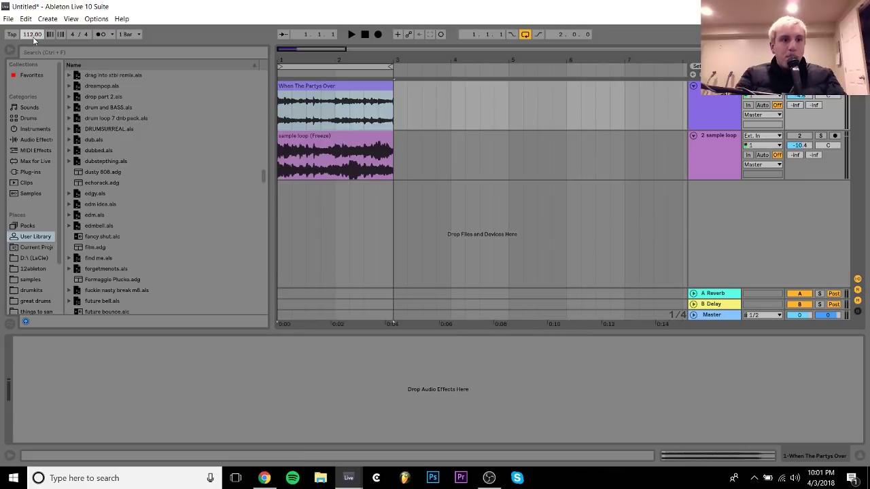
# Transpose the When The Partys Over clip up 5 semitones and set its warp mode to Complex Pro.
pyautogui.doubleClick(316, 85)
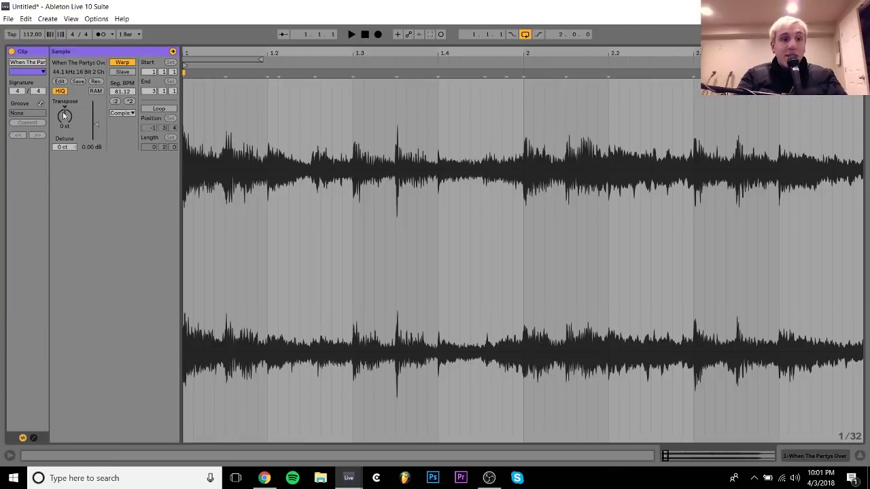
pyautogui.click(122, 113)
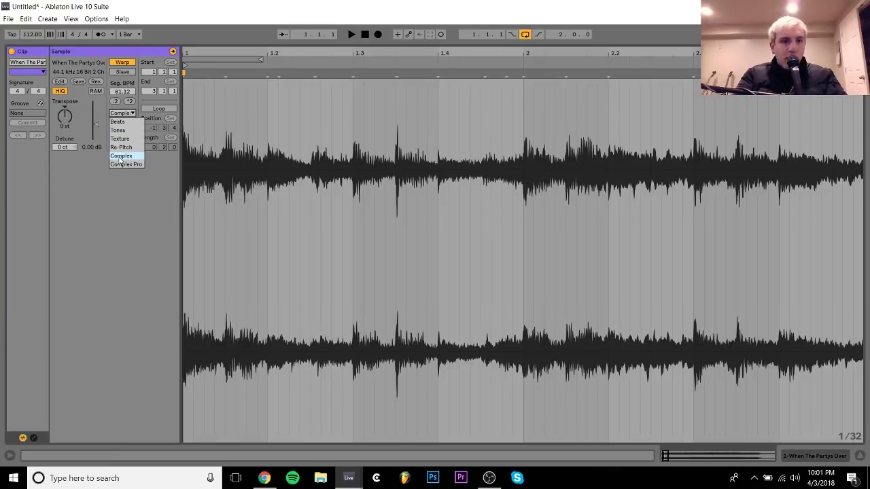
pyautogui.click(121, 157)
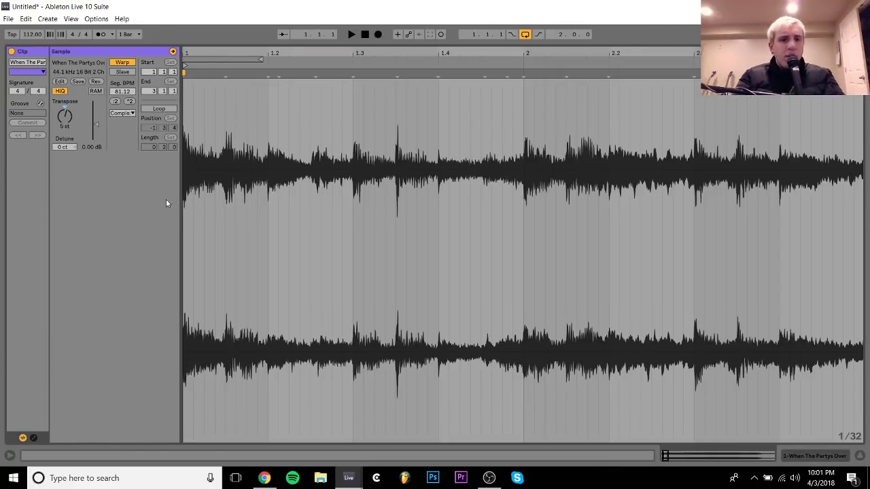
pyautogui.click(121, 113)
pyautogui.click(123, 162)
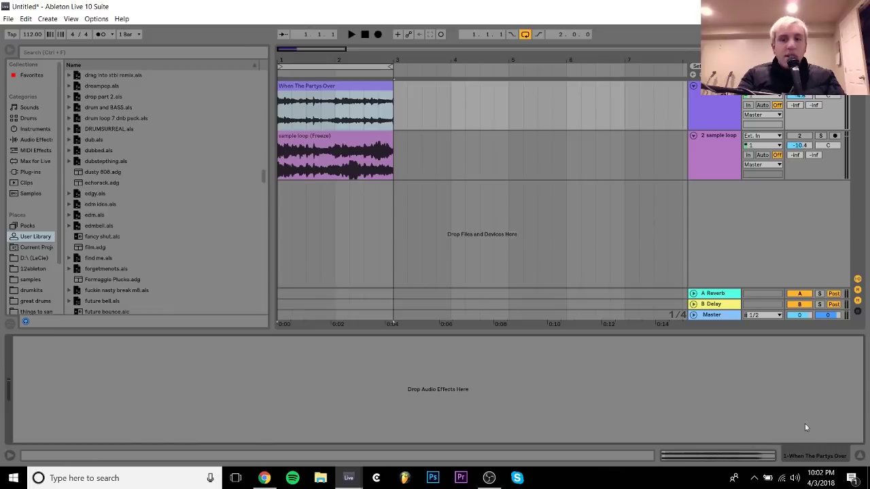
# Play the looped two bars to hear the transposed When The Partys Over clip at the new tempo.
pyautogui.press('space')
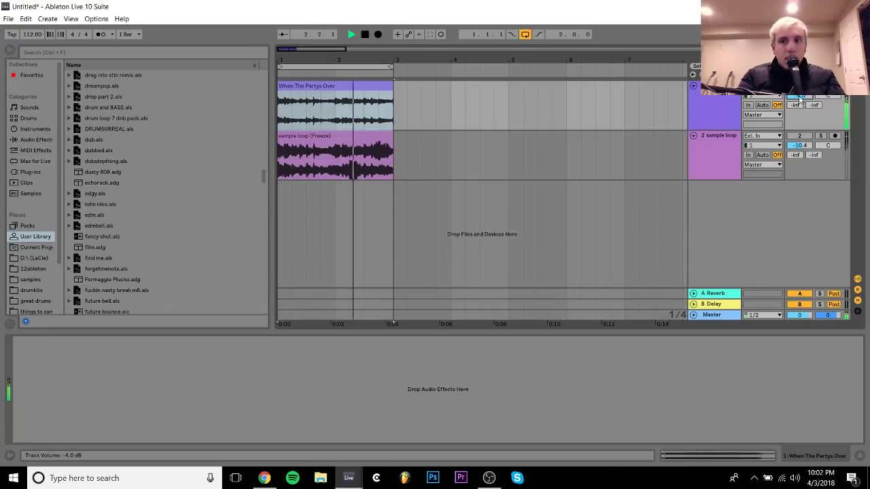
pyautogui.click(689, 95)
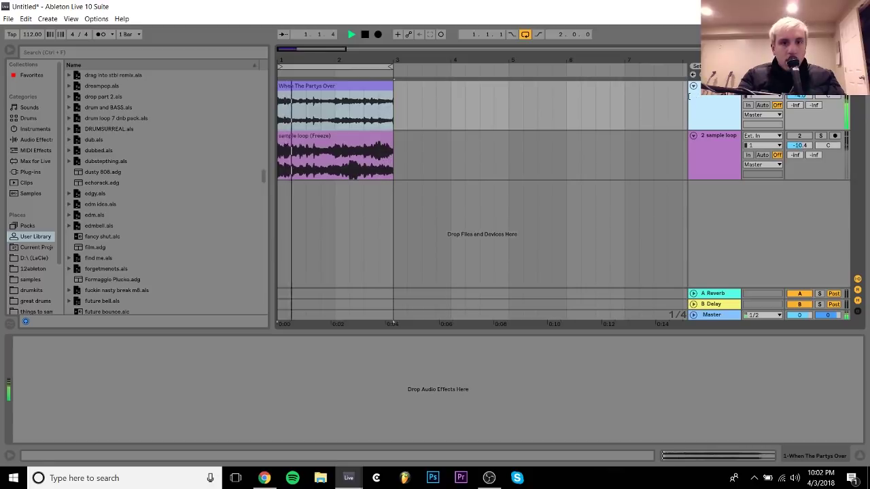
pyautogui.press('space')
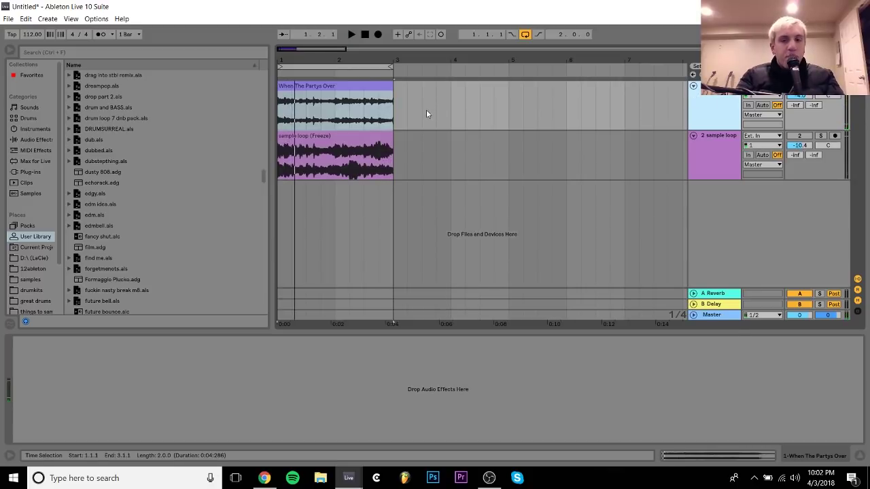
# Compare the finished sample loop with the When The Partys Over track by soloing and playing them separately.
pyautogui.click(821, 136)
pyautogui.press('space')
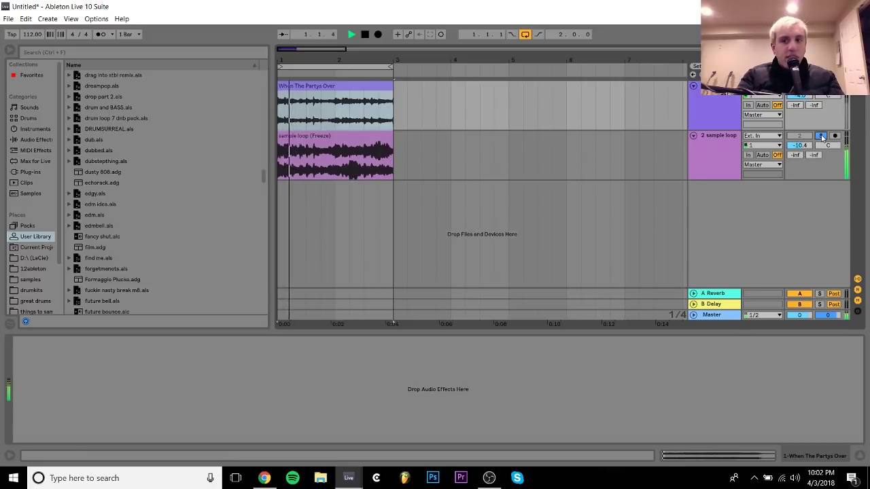
pyautogui.press('space')
pyautogui.click(822, 136)
pyautogui.click(721, 87)
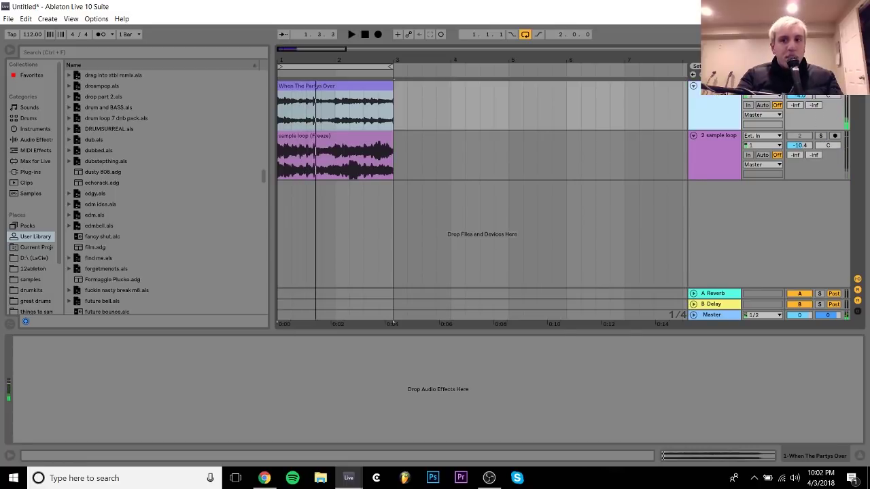
pyautogui.click(821, 87)
# Add EQ Eight to the When The Partys Over track and enable band 8 as a high cut at about 1.59 kHz.
pyautogui.click(721, 87)
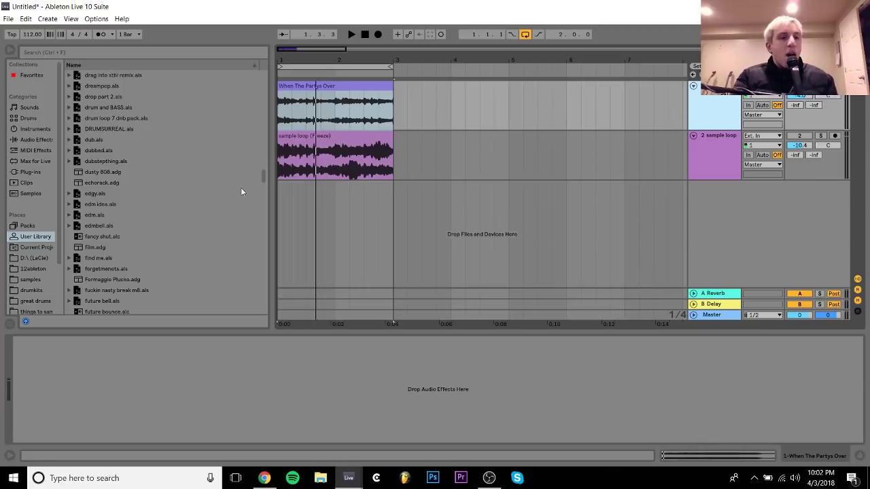
pyautogui.click(26, 140)
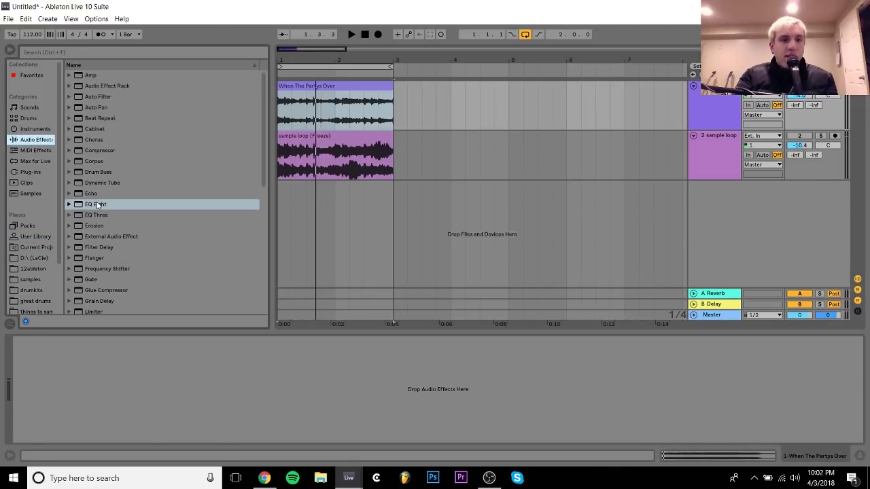
pyautogui.doubleClick(95, 204)
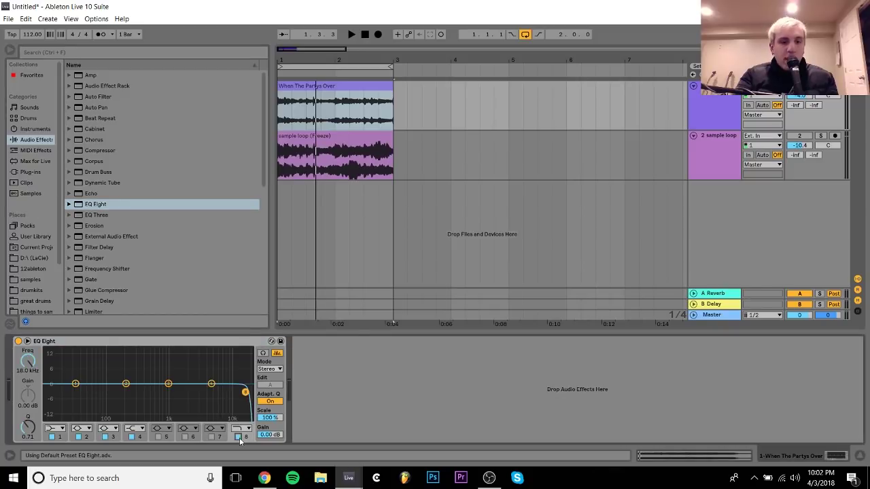
pyautogui.click(238, 436)
pyautogui.moveTo(35, 372); pyautogui.dragTo(35, 402)
pyautogui.press('space')
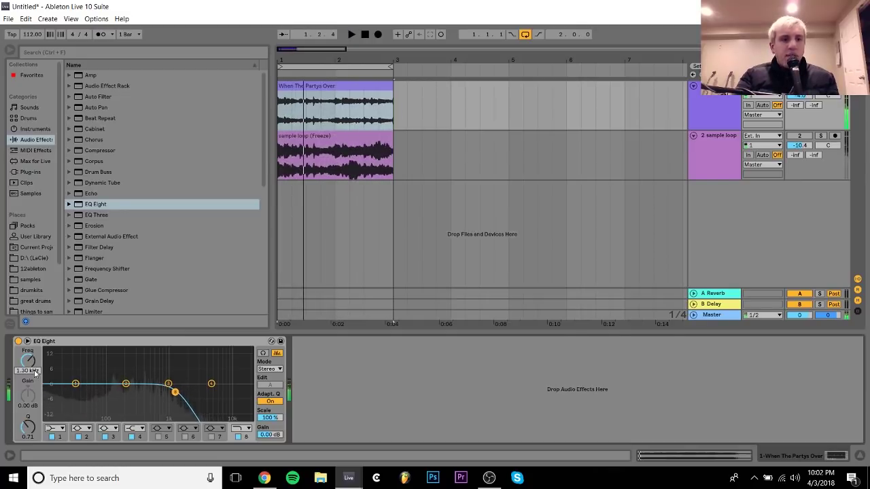
pyautogui.press('space')
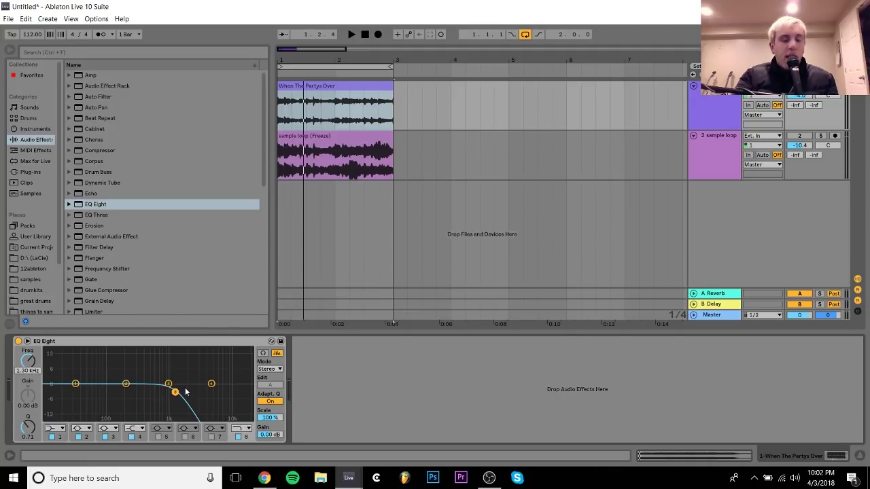
pyautogui.press('space')
pyautogui.moveTo(176, 392); pyautogui.dragTo(179, 393)
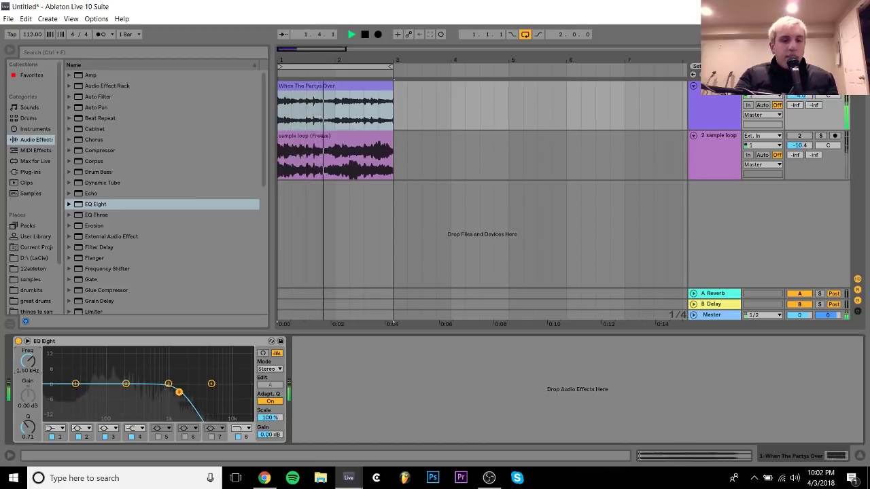
pyautogui.moveTo(21, 365); pyautogui.dragTo(21, 364)
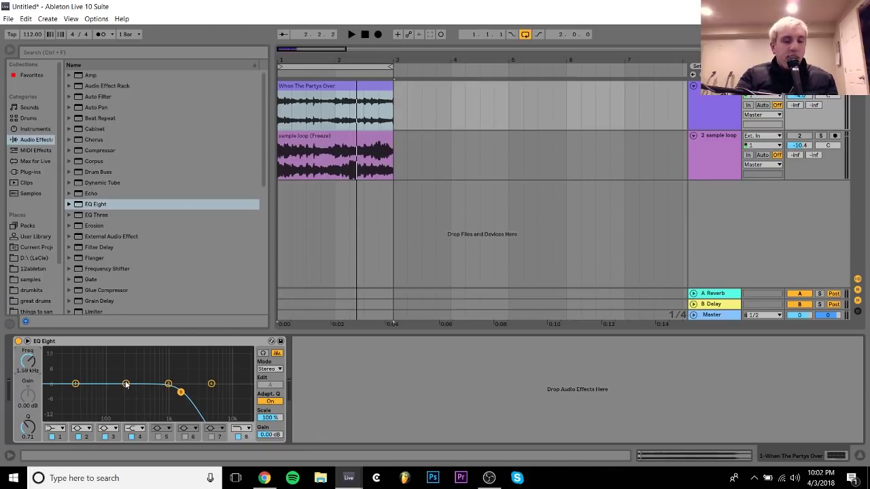
# Dip EQ Eight band 2 by about 3.84 dB at 198 Hz with a Q of 2.70, and raise band 8 to about 2.06 kHz.
pyautogui.moveTo(126, 384); pyautogui.dragTo(124, 399)
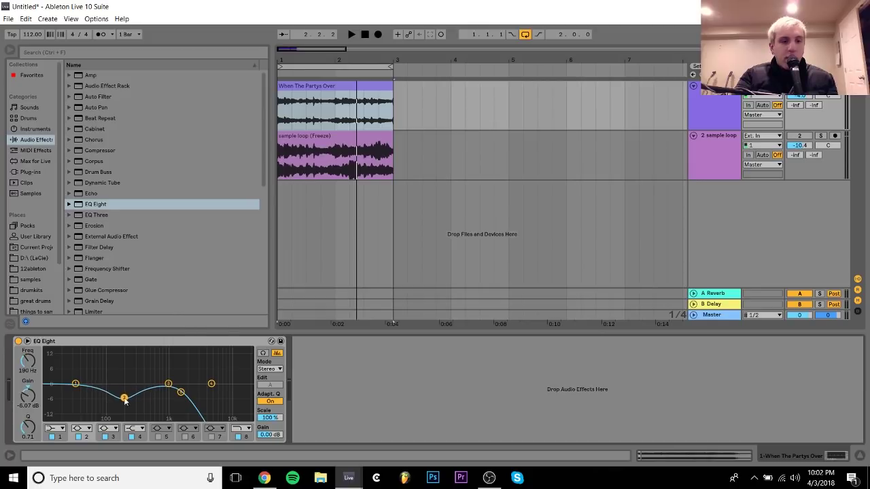
pyautogui.moveTo(40, 423); pyautogui.dragTo(40, 396)
pyautogui.press('space')
pyautogui.moveTo(123, 399)
pyautogui.mouseDown()
pyautogui.moveTo(122, 407)
pyautogui.moveTo(126, 388)
pyautogui.moveTo(81, 348)
pyautogui.moveTo(126, 396)
pyautogui.mouseUp()
pyautogui.press('space')
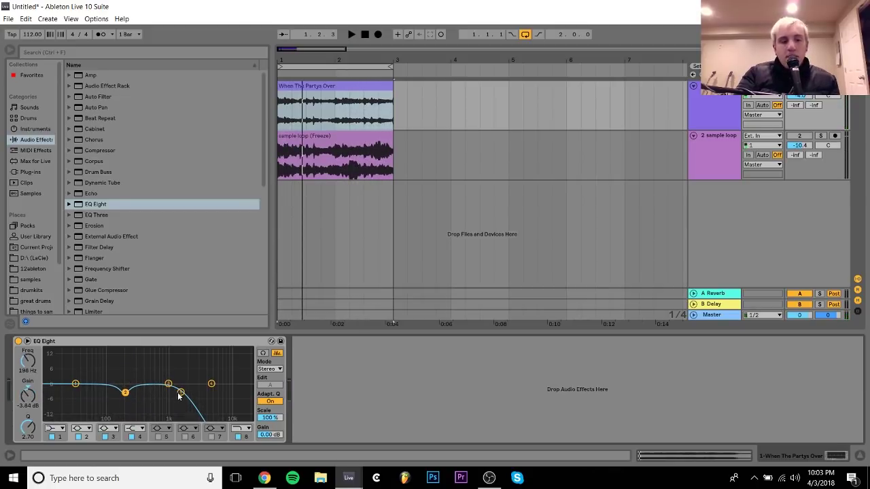
pyautogui.moveTo(180, 394); pyautogui.dragTo(188, 392)
pyautogui.press('space')
# Add two A Bit Warmer saturators after EQ Eight and lower the track volume to -6.6 dB during playback.
pyautogui.scroll(-7, 261, 293)
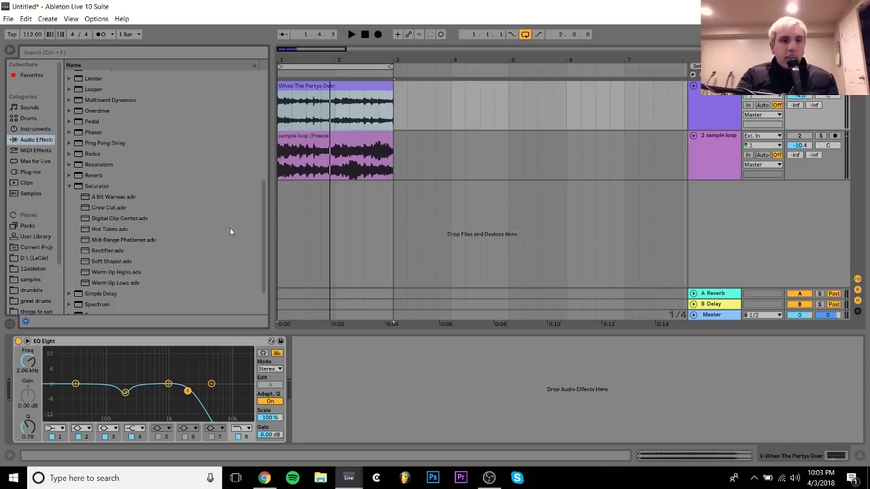
pyautogui.doubleClick(113, 197)
pyautogui.doubleClick(114, 197)
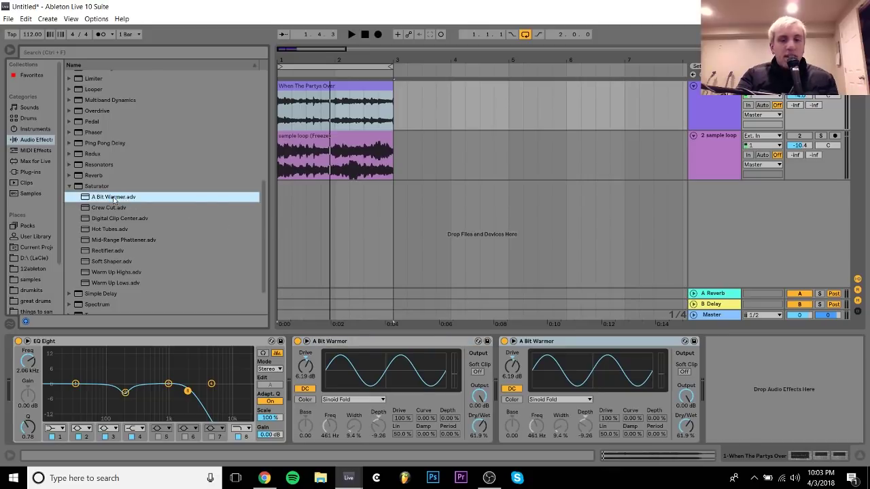
pyautogui.press('space')
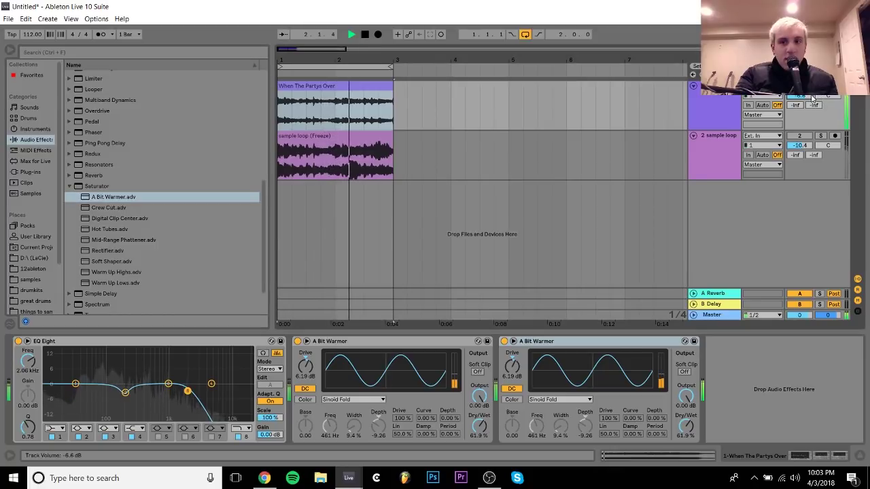
pyautogui.press('space')
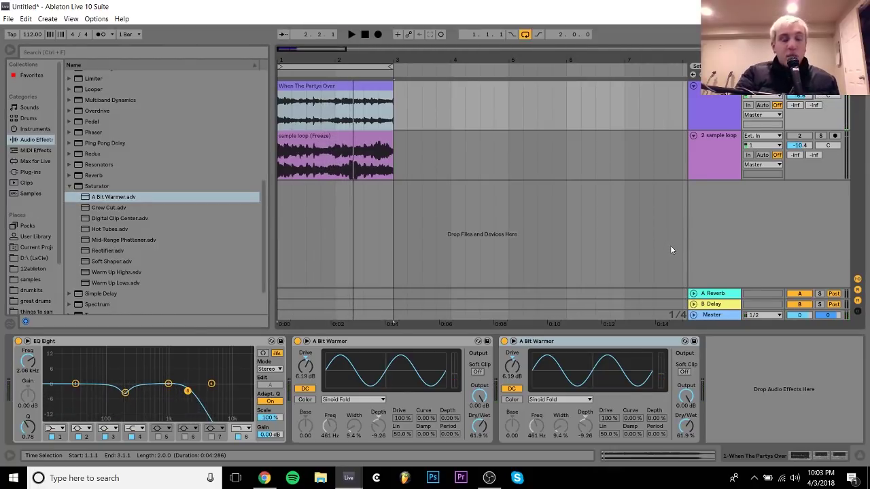
# Lower the EQ Eight band 8 high cut to about 1.04 kHz while the loop plays.
pyautogui.press('space')
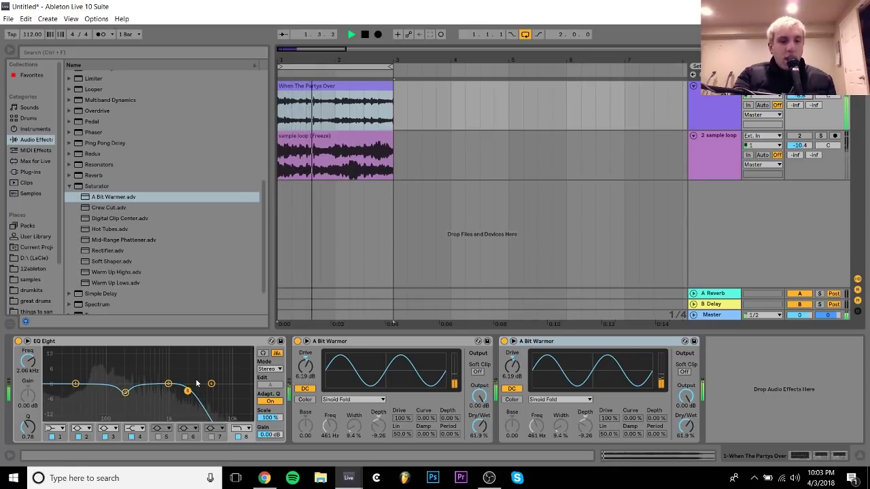
pyautogui.moveTo(188, 393); pyautogui.dragTo(169, 389)
pyautogui.press('space')
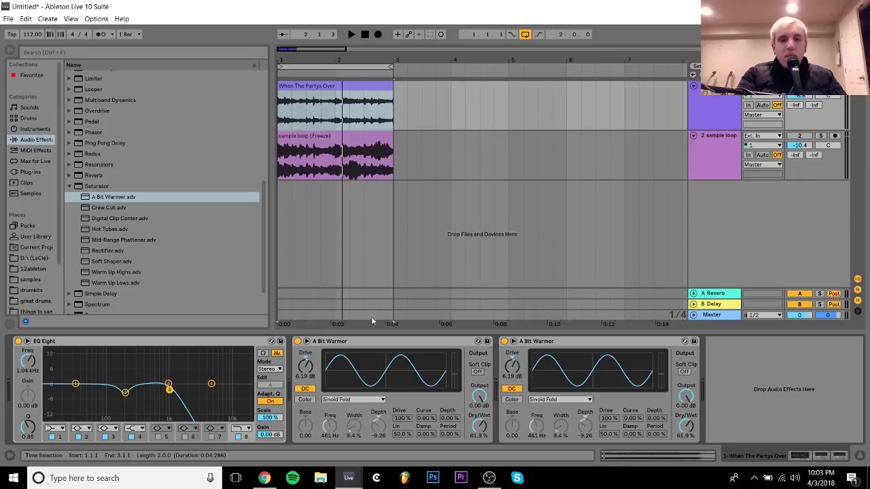
# Compare the loop without and with its effects by bypassing and re-enabling EQ Eight and both A Bit Warmer saturators.
pyautogui.click(297, 342)
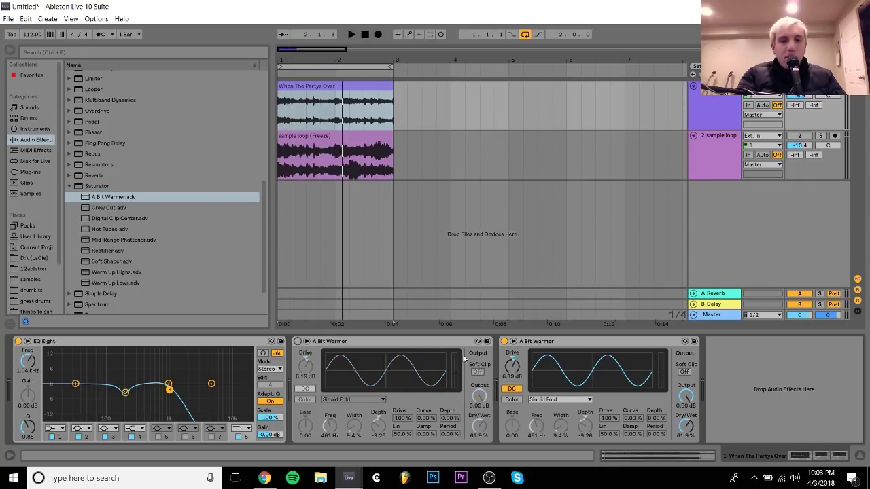
pyautogui.click(504, 341)
pyautogui.click(19, 342)
pyautogui.press('space')
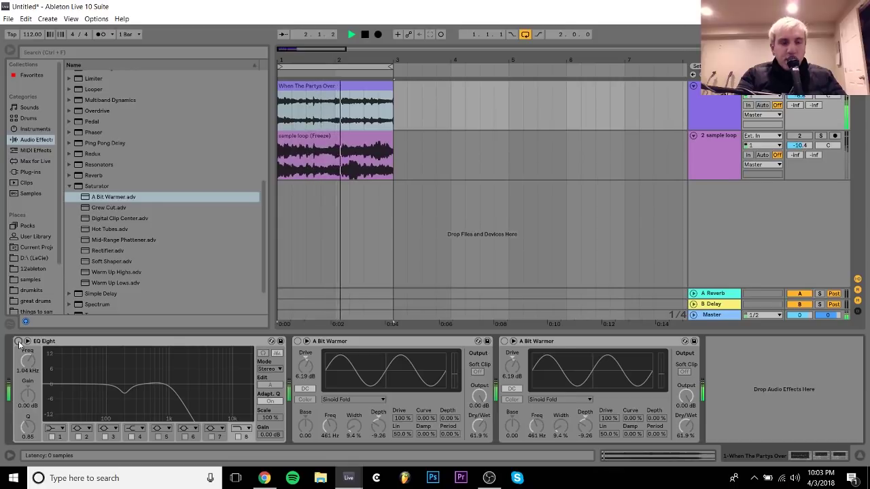
pyautogui.press('space')
pyautogui.click(18, 341)
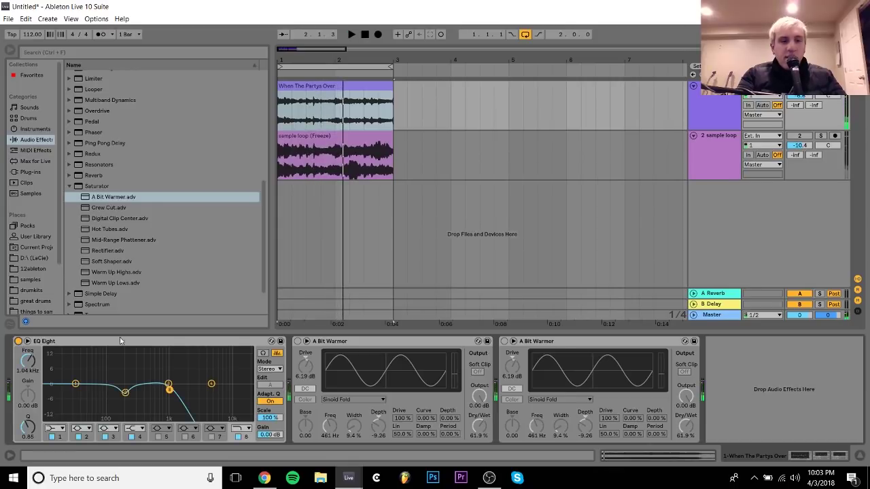
pyautogui.click(297, 341)
pyautogui.click(504, 341)
pyautogui.press('space')
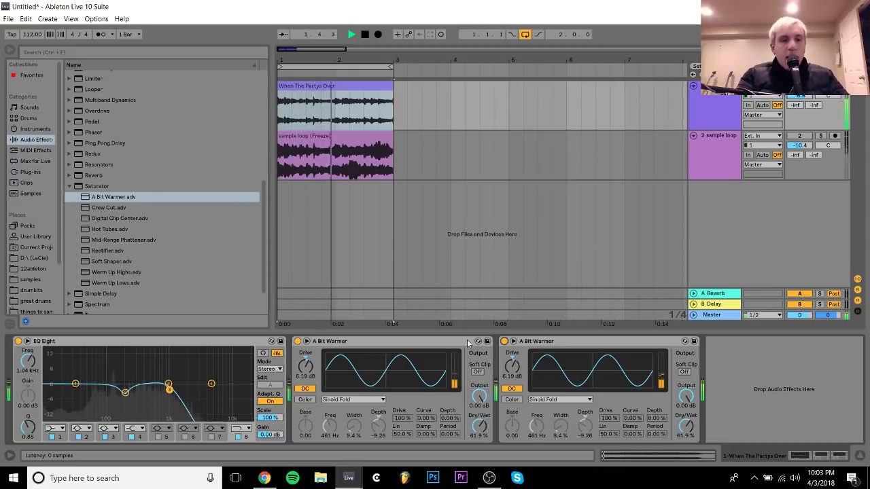
pyautogui.press('space')
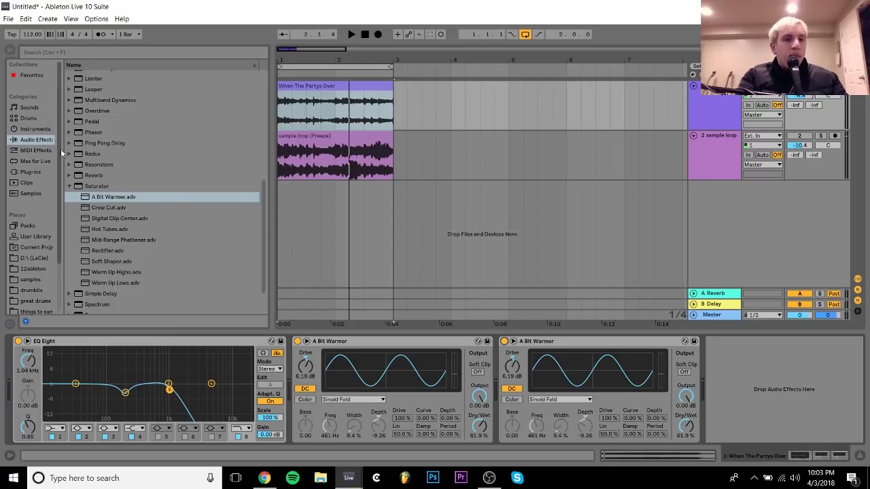
pyautogui.press('space')
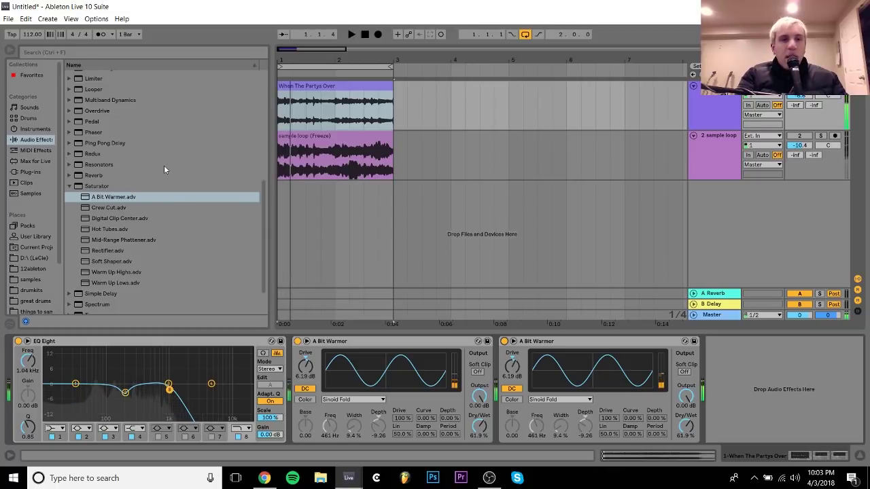
# Insert the Acoustic Cascade phaser preset between EQ Eight and the first A Bit Warmer, and play the loop.
pyautogui.click(69, 132)
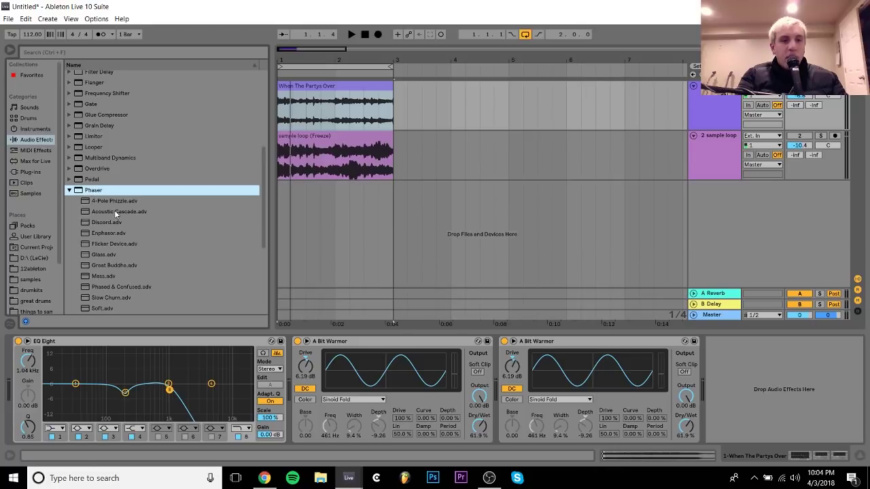
pyautogui.moveTo(116, 211)
pyautogui.mouseDown()
pyautogui.moveTo(243, 303)
pyautogui.moveTo(291, 389)
pyautogui.mouseUp()
pyautogui.press('space')
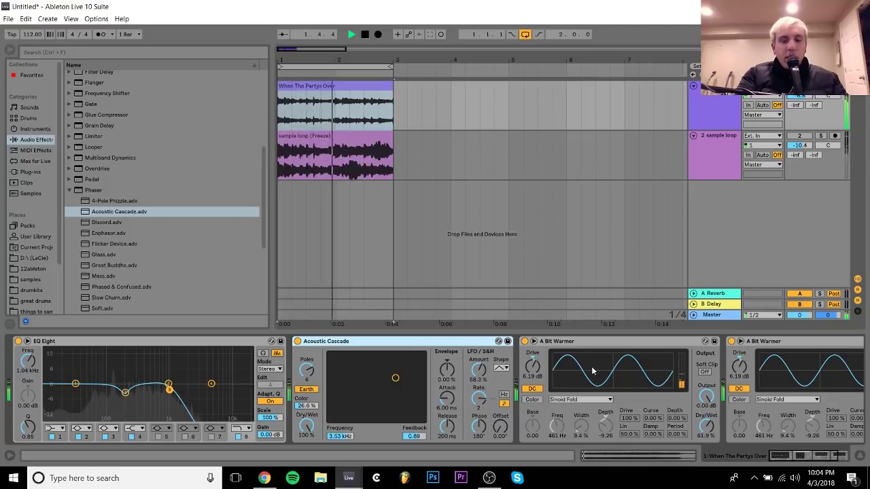
pyautogui.press('space')
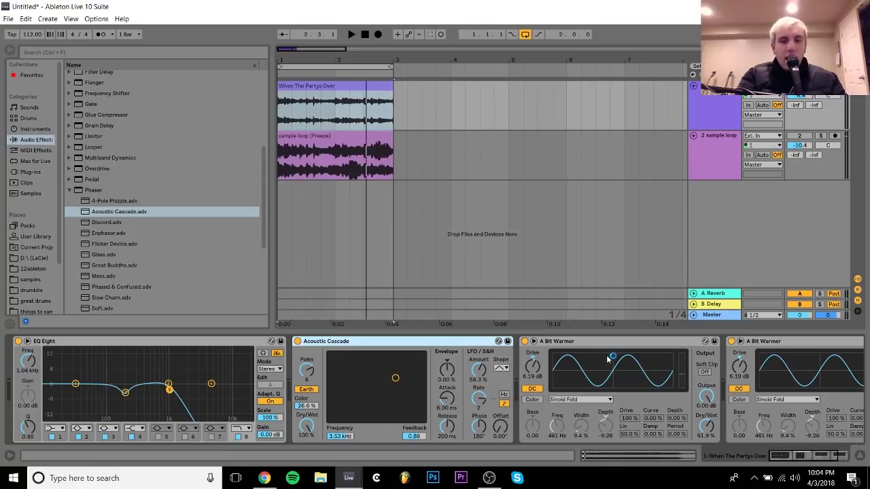
# Review the effects chain through to the last A Bit Warmer and briefly play the loop.
pyautogui.press('Right')
pyautogui.press('Right')
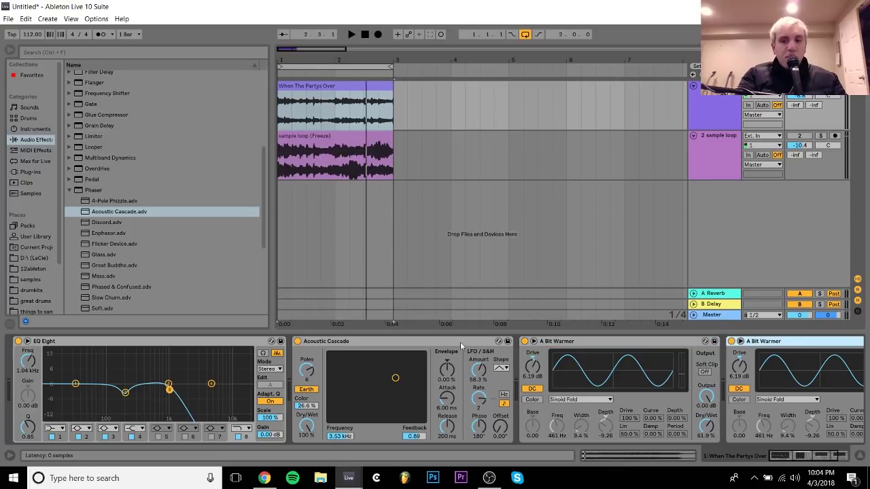
pyautogui.click(823, 457)
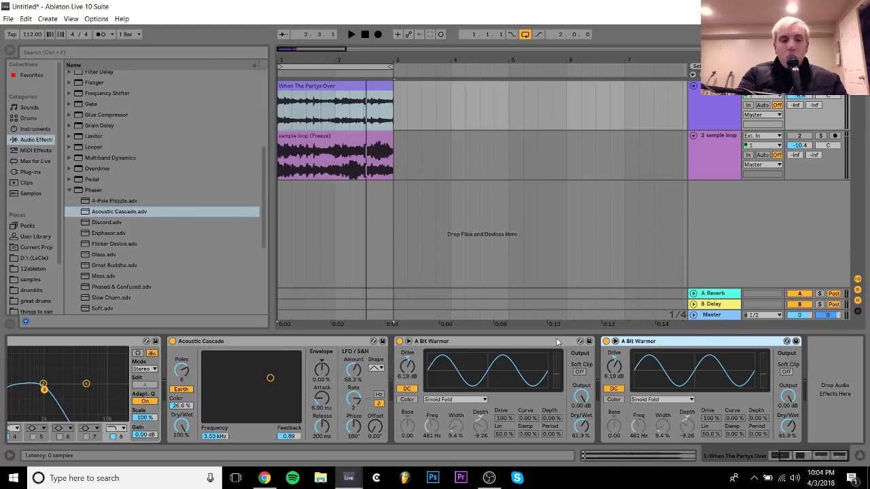
pyautogui.press('space')
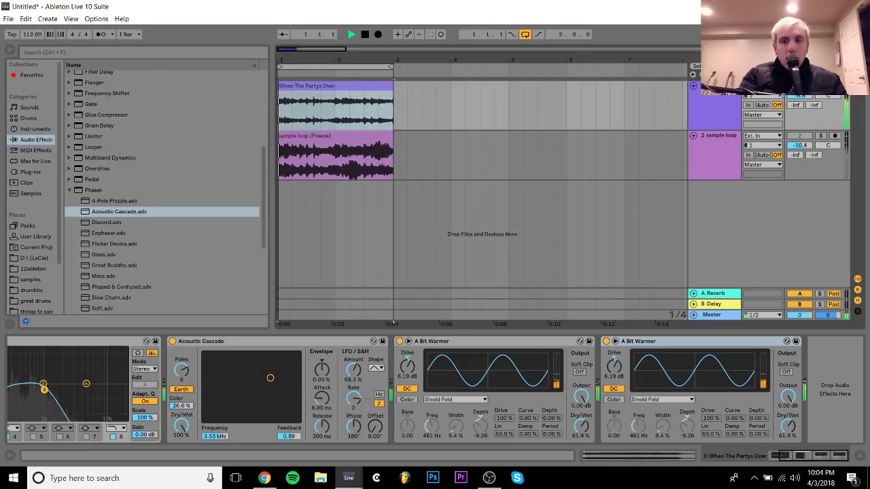
pyautogui.press('space')
pyautogui.click(523, 156)
pyautogui.moveTo(523, 156); pyautogui.dragTo(257, 220)
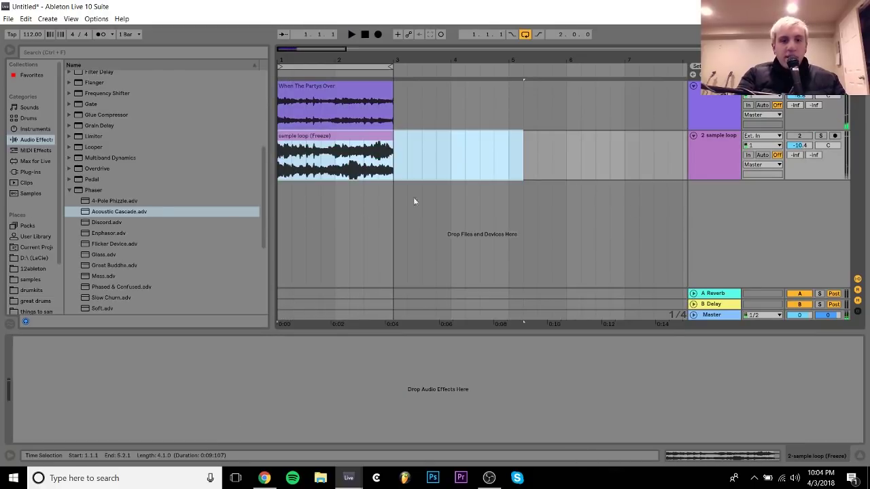
# Add Erosion at the end of the When The Partys Over effects chain, set to about 8.18 kHz with an amount of 30.5.
pyautogui.click(715, 112)
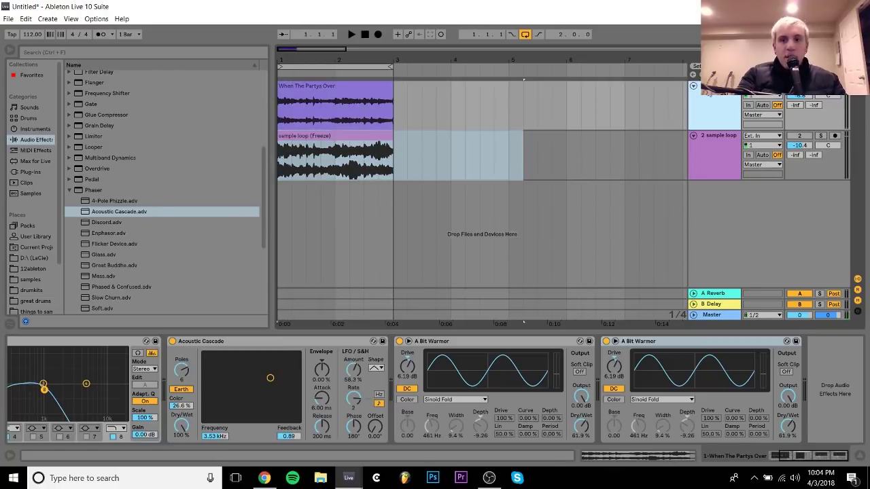
pyautogui.click(292, 87)
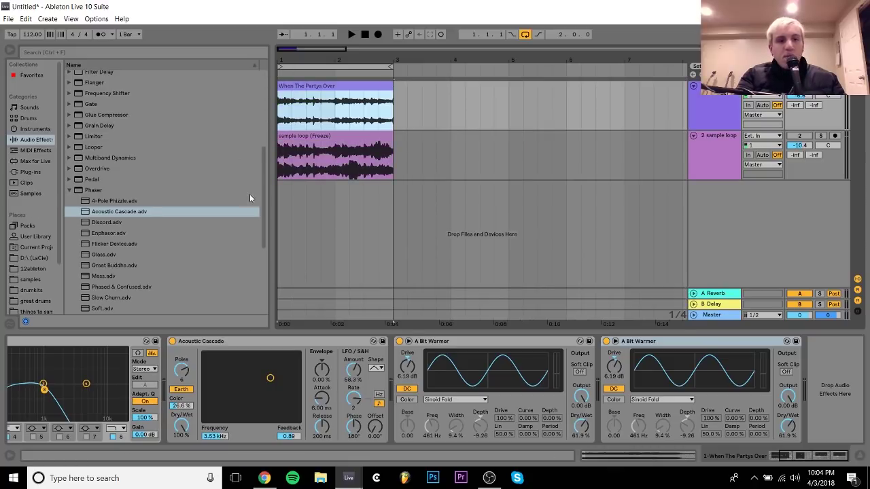
pyautogui.moveTo(263, 216); pyautogui.dragTo(269, 195)
pyautogui.doubleClick(98, 103)
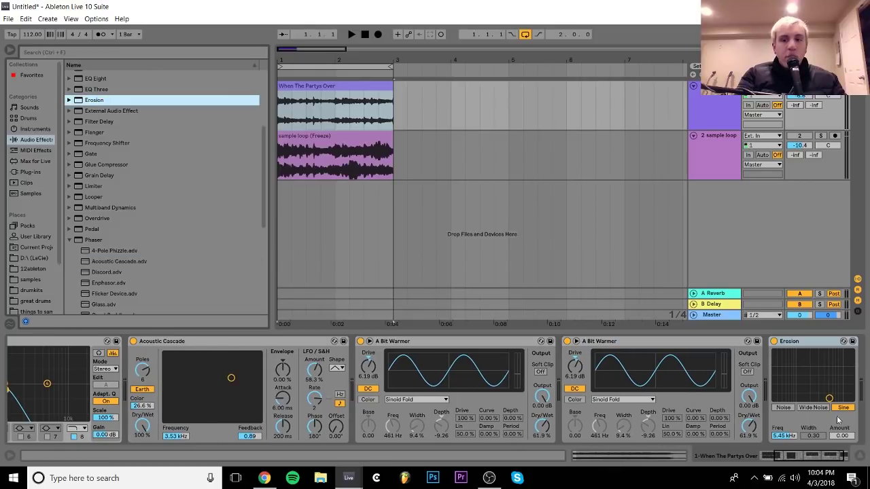
pyautogui.press('space')
pyautogui.moveTo(843, 401); pyautogui.dragTo(837, 381)
pyautogui.press('space')
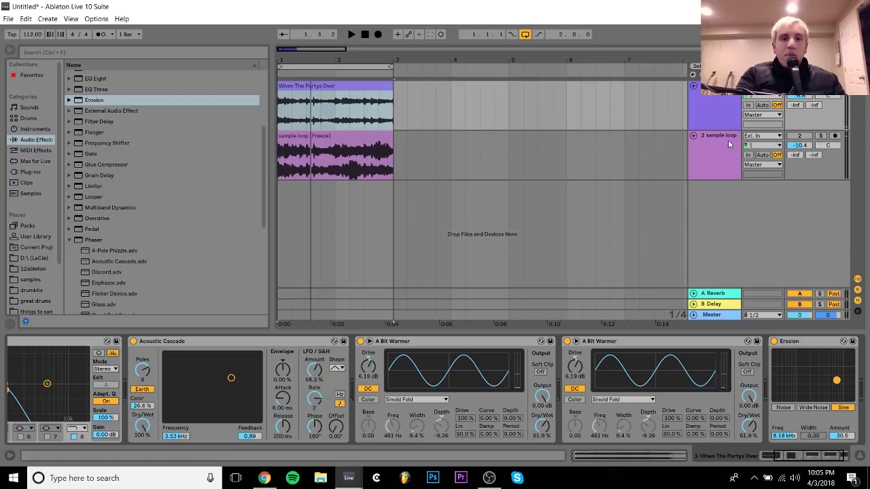
# Replay the loop and adjust Erosion to about 9.52 kHz with an amount of 14.4.
pyautogui.click(713, 115)
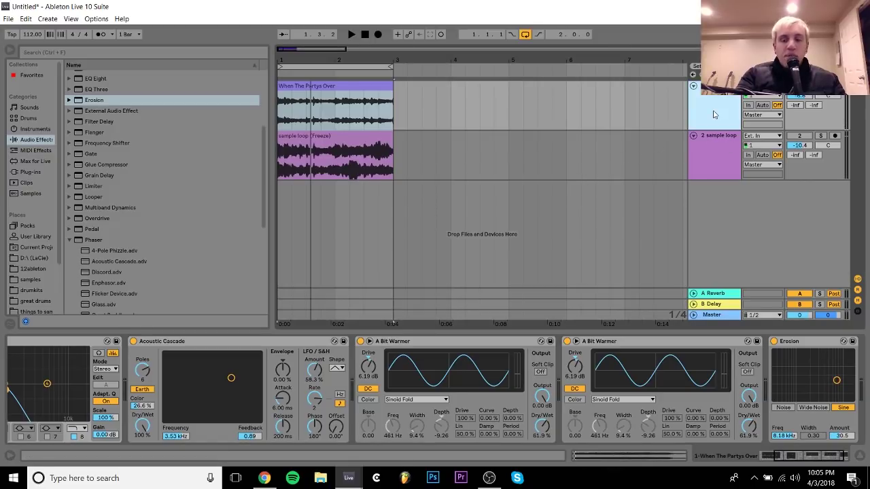
pyautogui.press('space')
pyautogui.press('space')
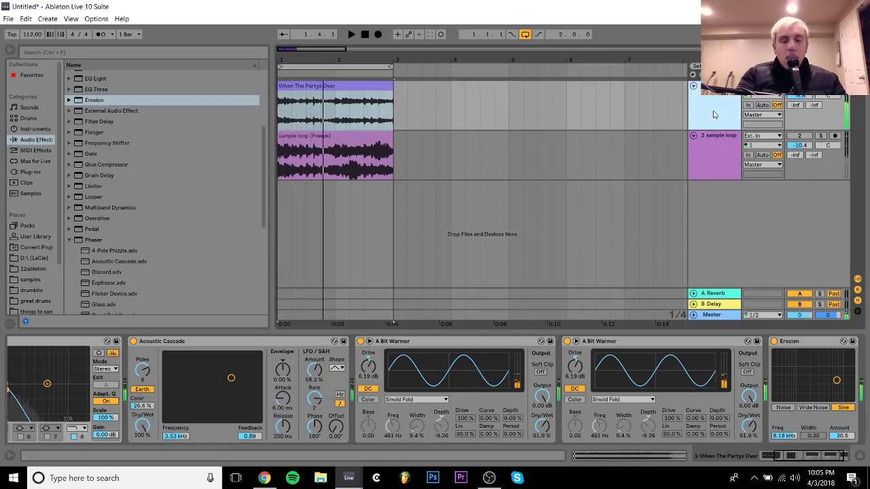
pyautogui.moveTo(837, 389); pyautogui.dragTo(836, 393)
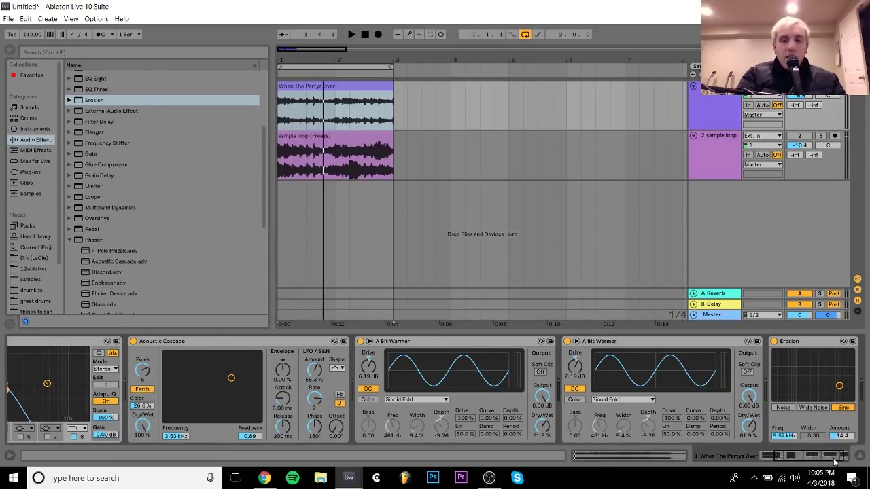
# Review the complete effects chain from EQ Eight through to Erosion.
pyautogui.moveTo(834, 458); pyautogui.dragTo(797, 458)
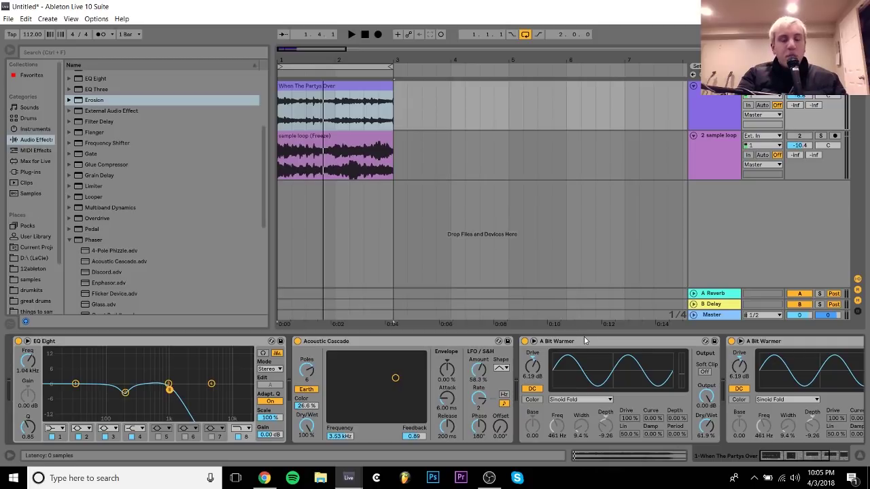
pyautogui.moveTo(843, 459); pyautogui.dragTo(824, 457)
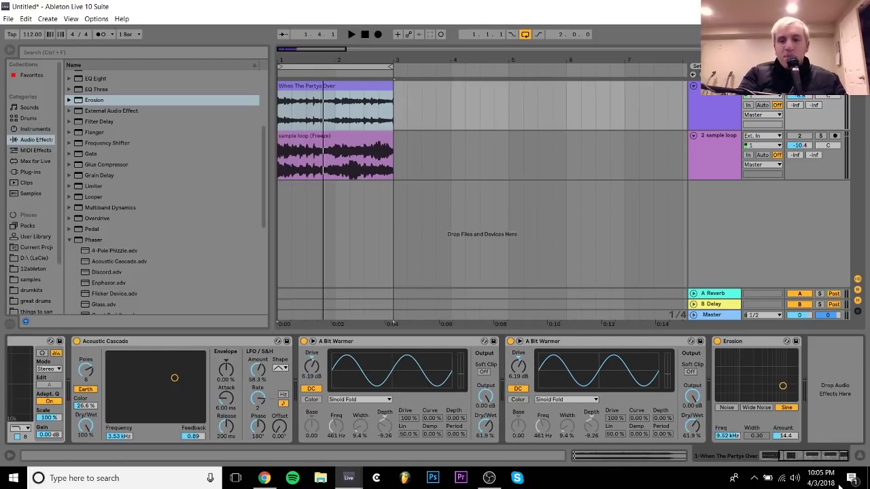
pyautogui.moveTo(842, 485); pyautogui.dragTo(832, 469)
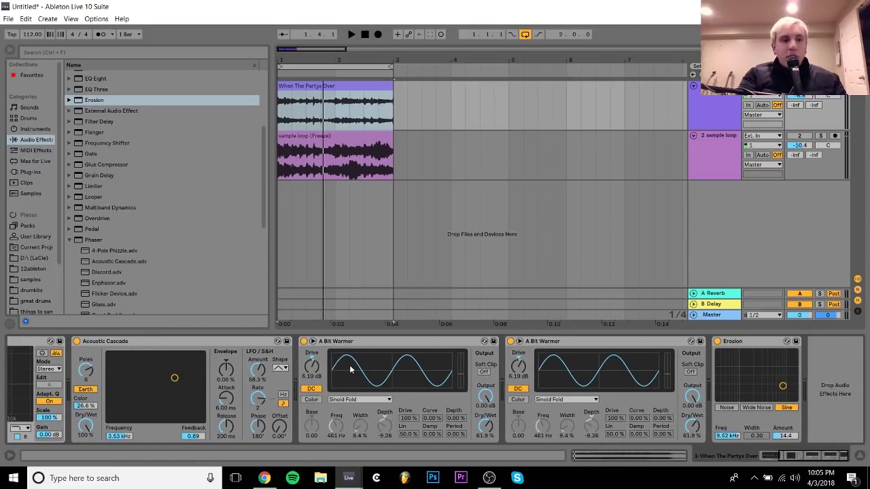